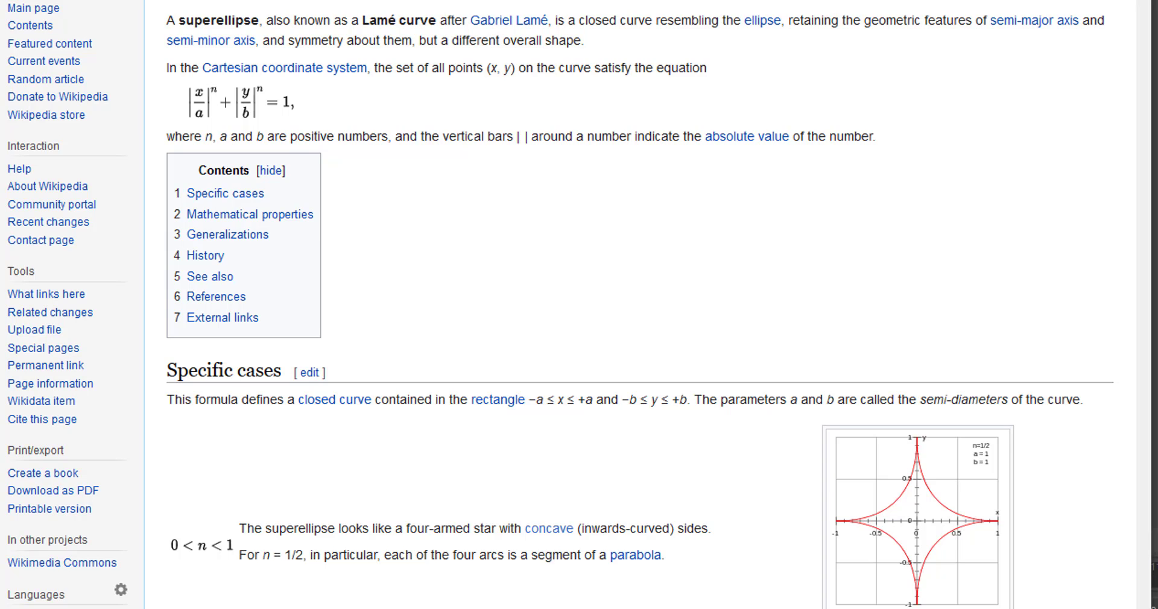
# Orbit the view around the three morphing shapes and level the viewing angle.
pyautogui.moveTo(1146, 3); pyautogui.dragTo(1146, 57)
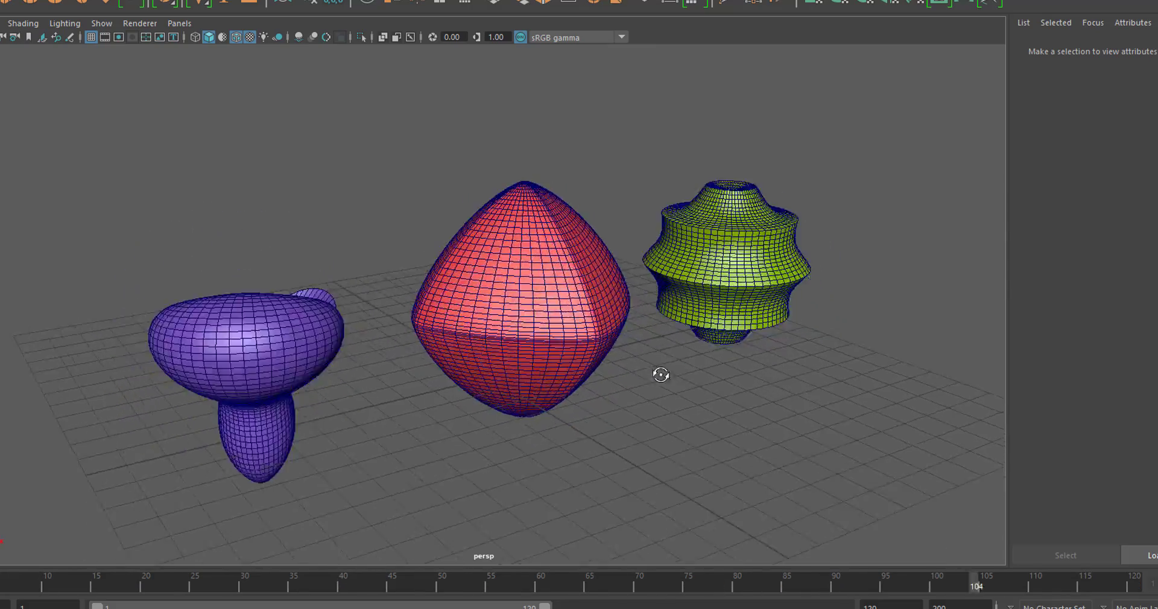
pyautogui.keyDown('alt'); pyautogui.moveTo(703, 370); pyautogui.dragTo(840, 359); pyautogui.keyUp('alt')
pyautogui.keyDown('alt'); pyautogui.moveTo(617, 365); pyautogui.dragTo(349, 354); pyautogui.keyUp('alt')
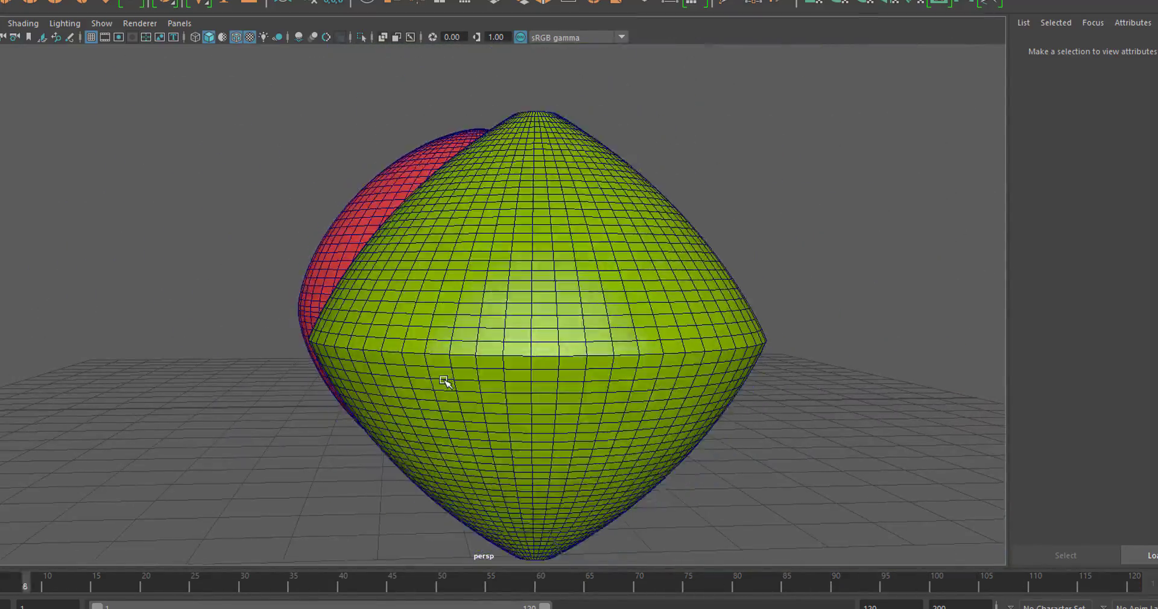
pyautogui.keyDown('alt'); pyautogui.moveTo(457, 389); pyautogui.dragTo(559, 382); pyautogui.keyUp('alt')
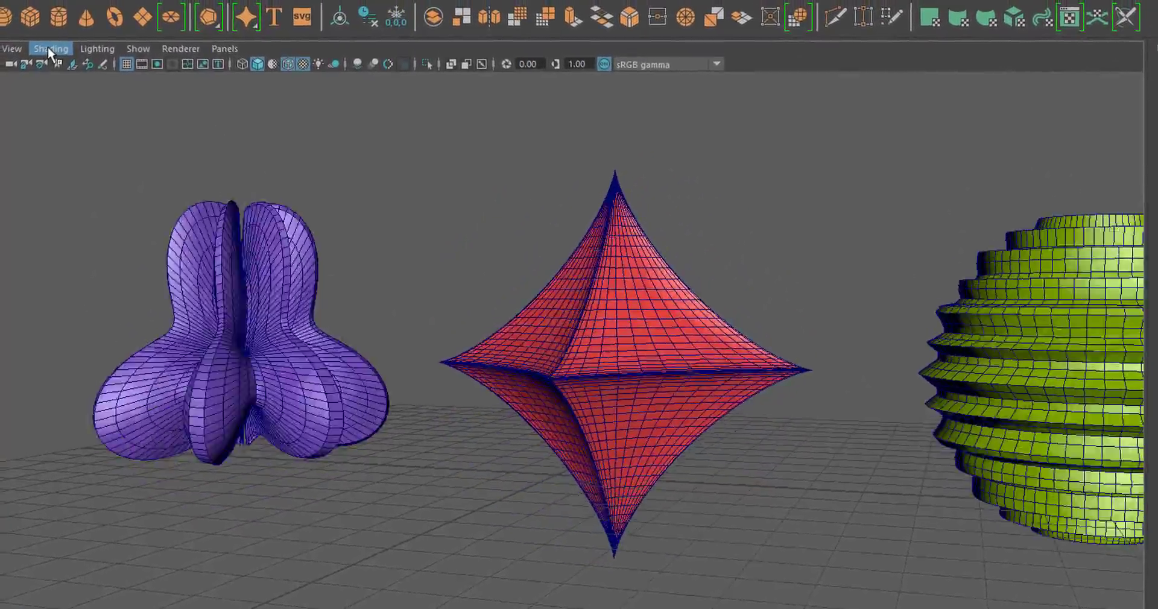
# Turn off Wireframe on Shaded, then tumble the view around the red, purple and green shapes.
pyautogui.click(29, 31)
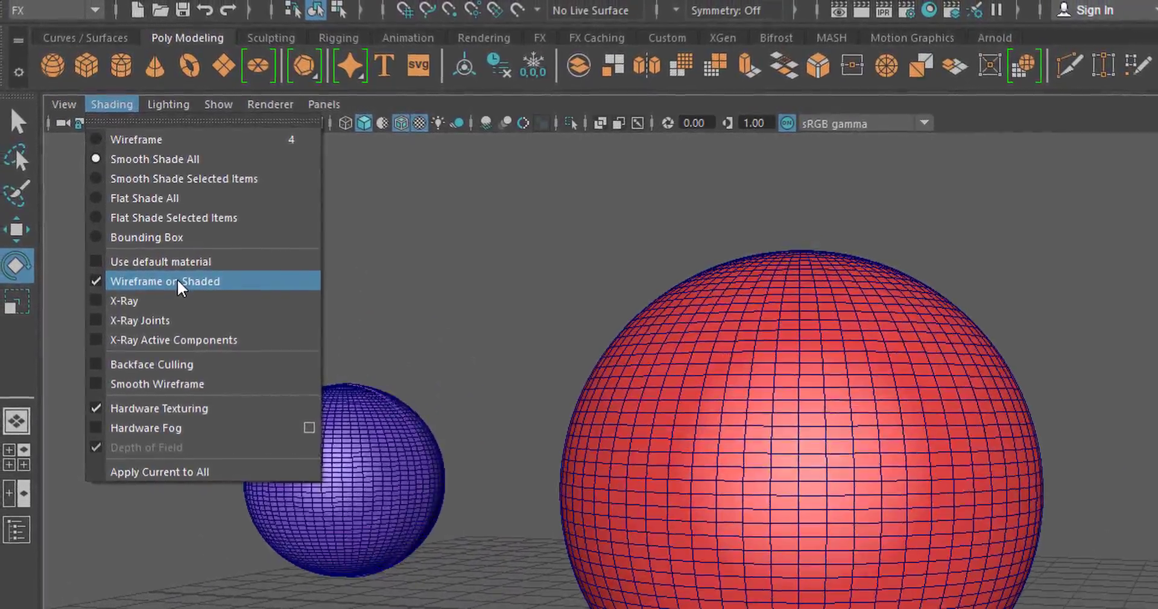
pyautogui.click(159, 258)
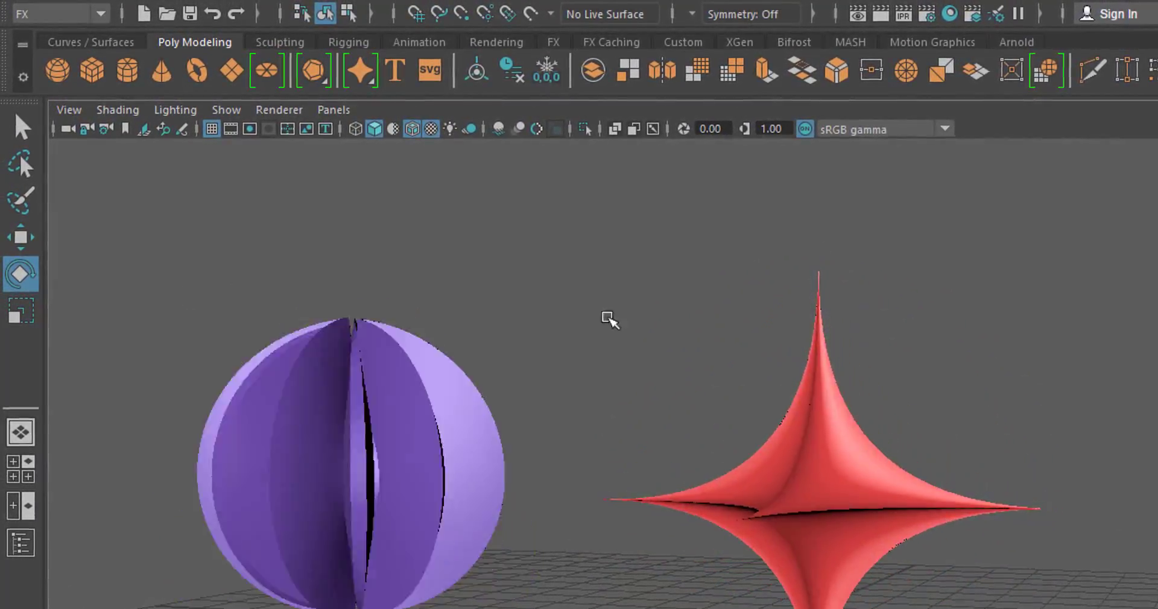
pyautogui.keyDown('alt'); pyautogui.moveTo(1020, 525); pyautogui.dragTo(824, 540); pyautogui.keyUp('alt')
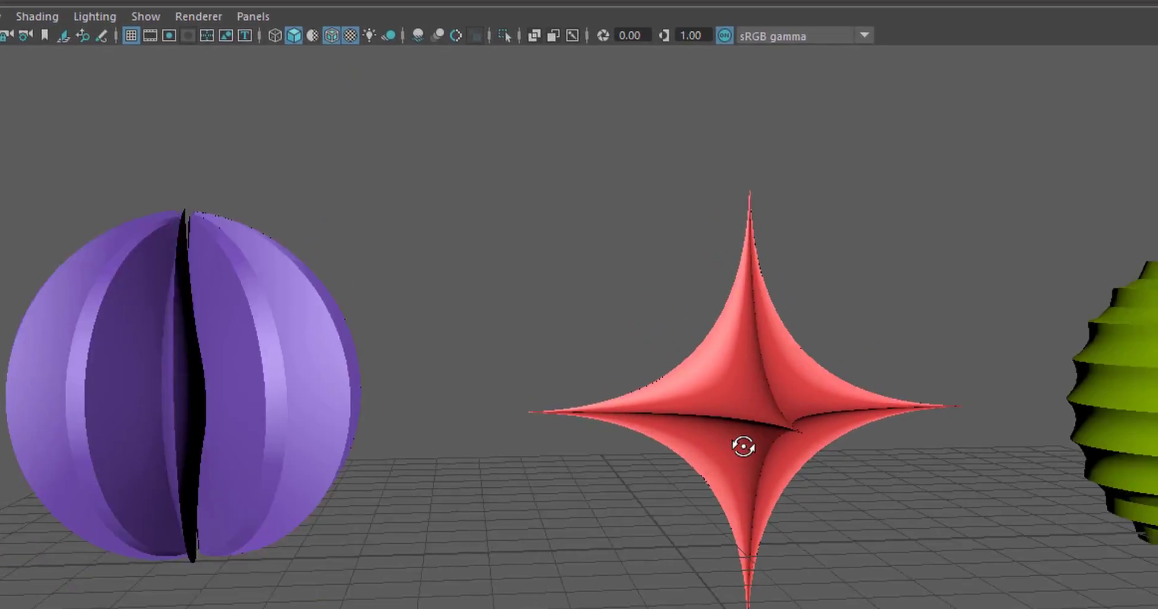
pyautogui.keyDown('alt'); pyautogui.moveTo(743, 447); pyautogui.dragTo(732, 407); pyautogui.keyUp('alt')
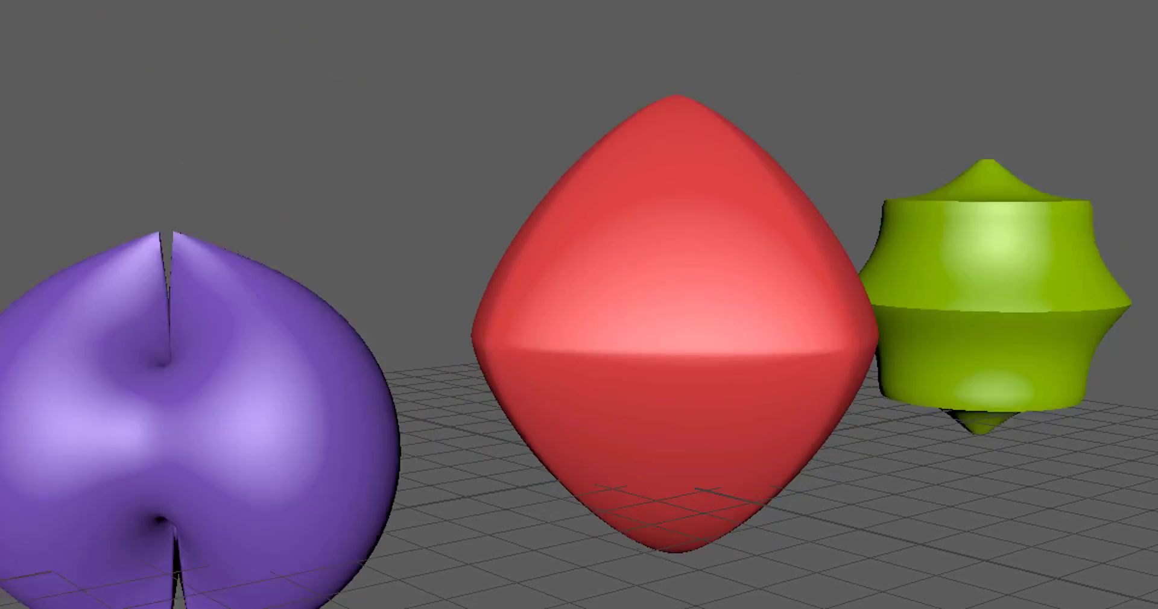
pyautogui.keyDown('alt'); pyautogui.moveTo(946, 514); pyautogui.dragTo(663, 512); pyautogui.keyUp('alt')
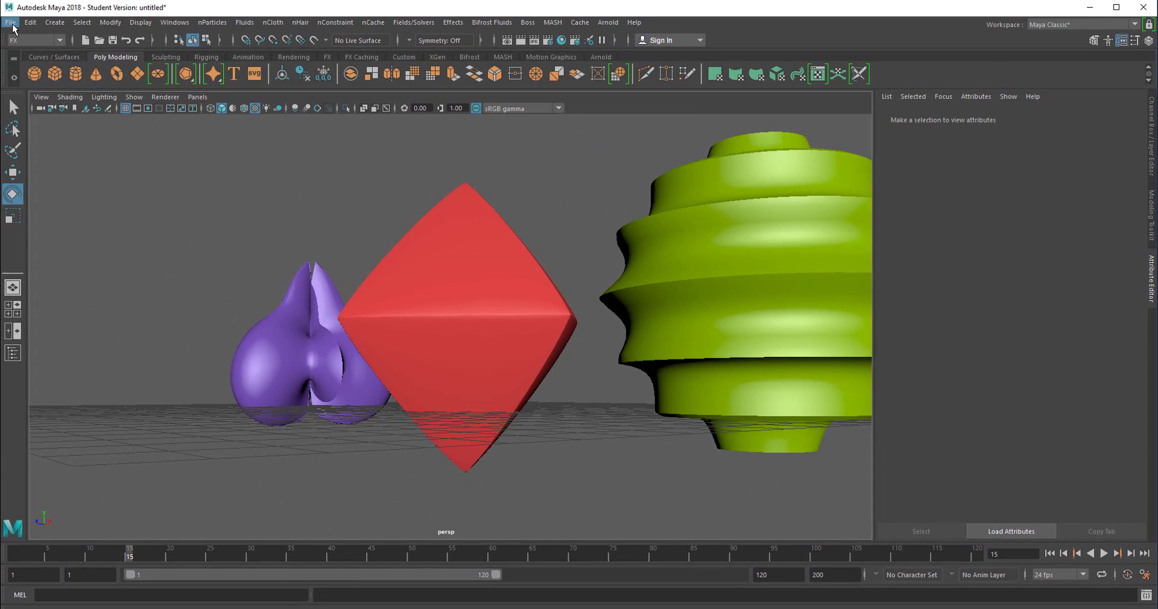
# Start a new scene without saving, and create a Super Ellipse super shape at the grid centre.
pyautogui.click(13, 27)
pyautogui.click(36, 35)
pyautogui.click(659, 313)
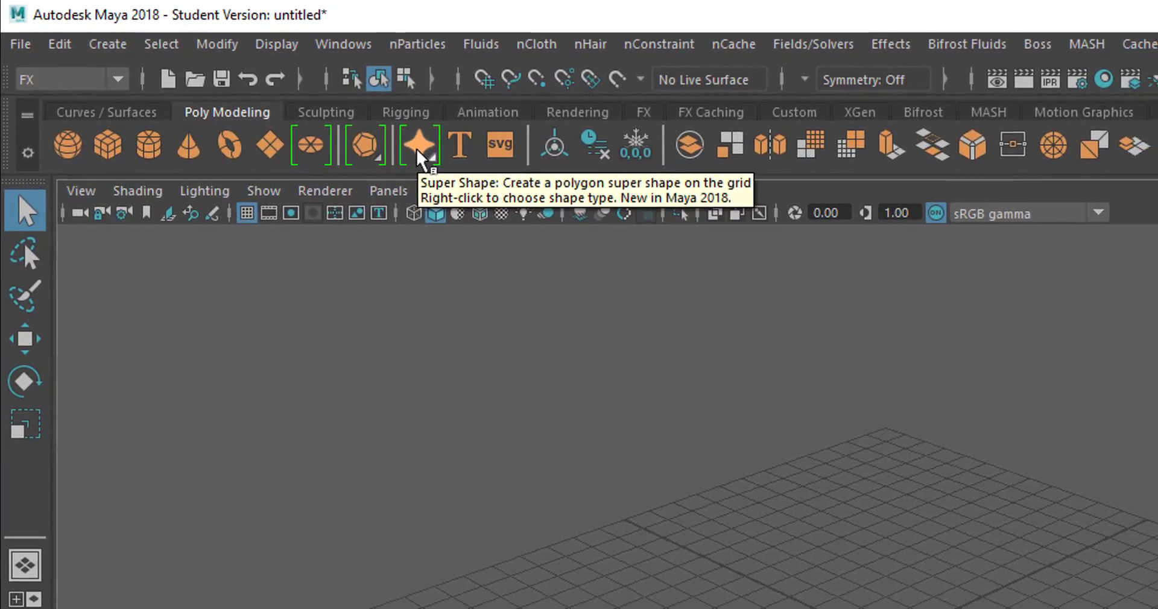
pyautogui.rightClick(420, 150)
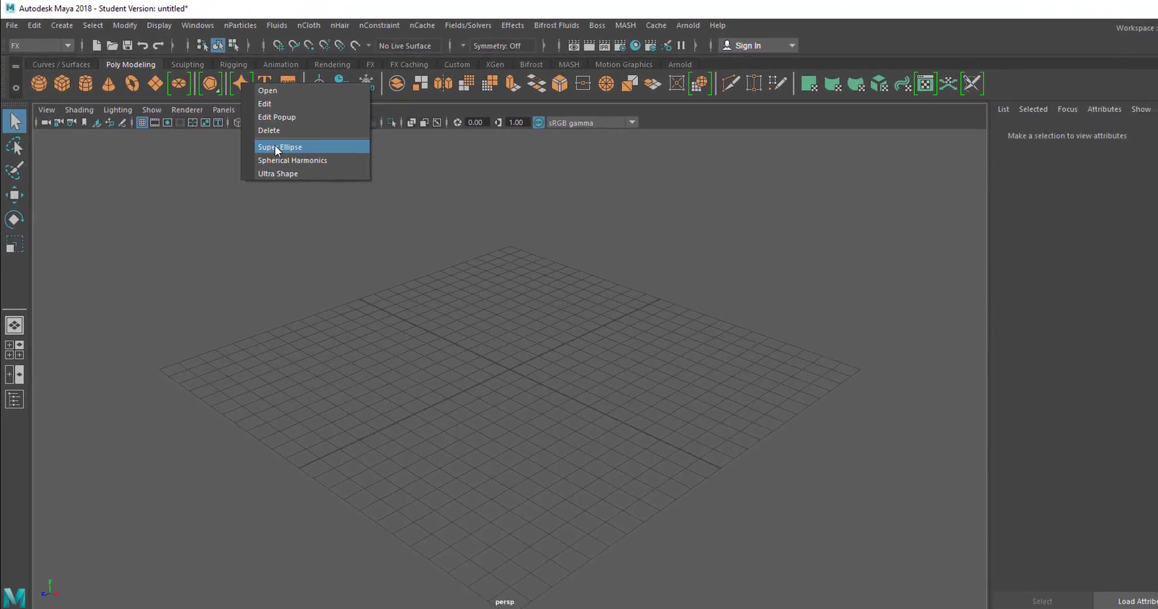
pyautogui.click(274, 146)
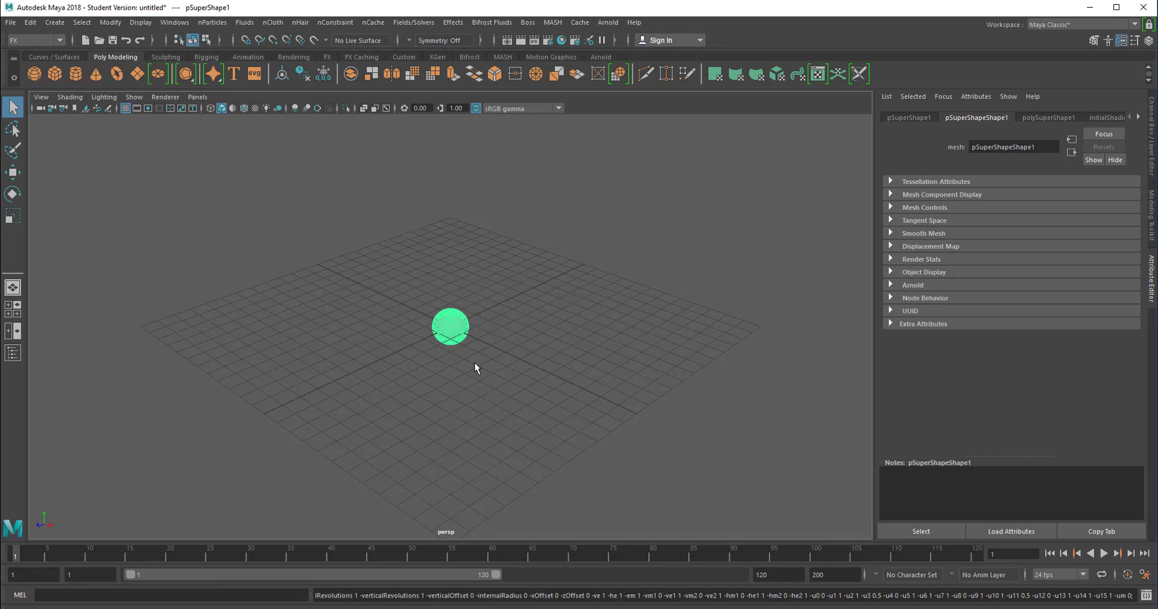
# Assign the super ellipse a new Phong E material with a red colour.
pyautogui.click(622, 353)
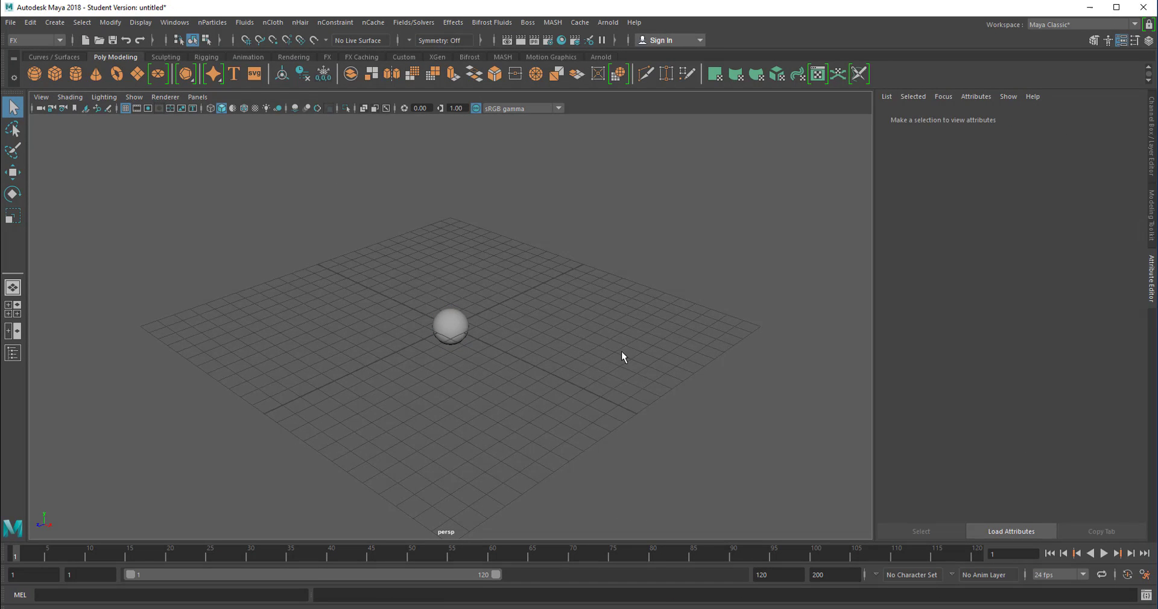
pyautogui.click(450, 325)
pyautogui.rightClick(450, 326)
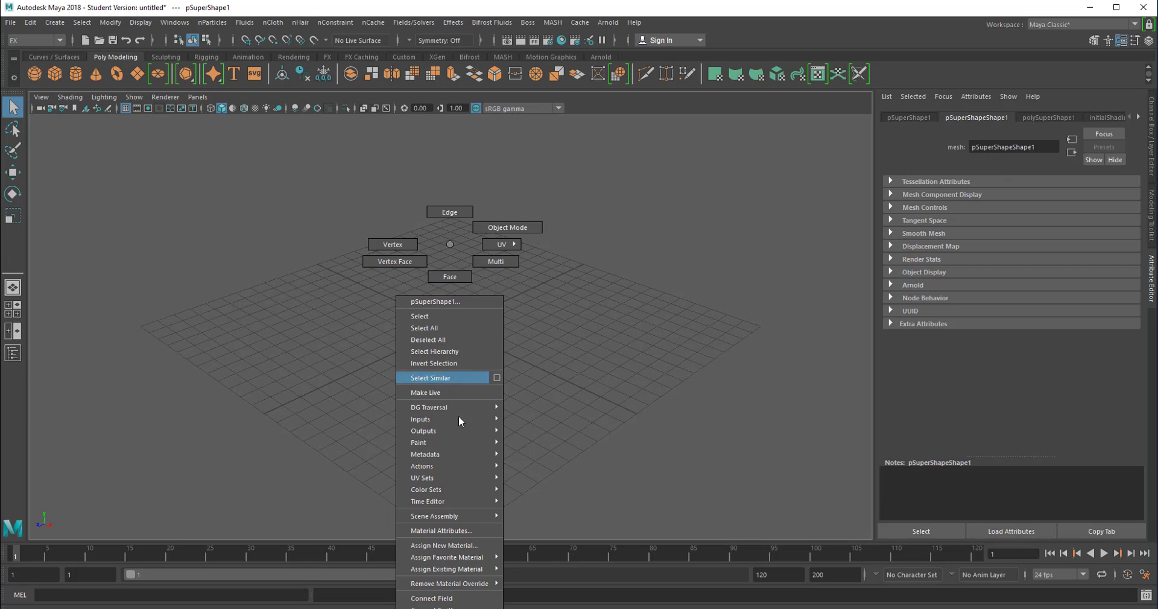
pyautogui.click(464, 545)
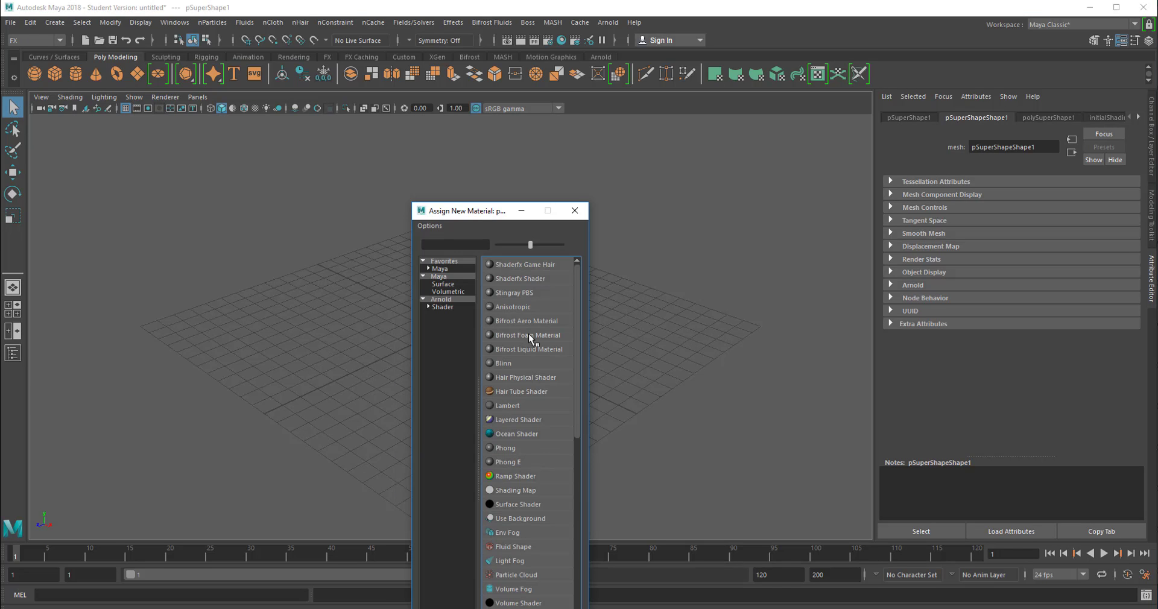
pyautogui.click(510, 462)
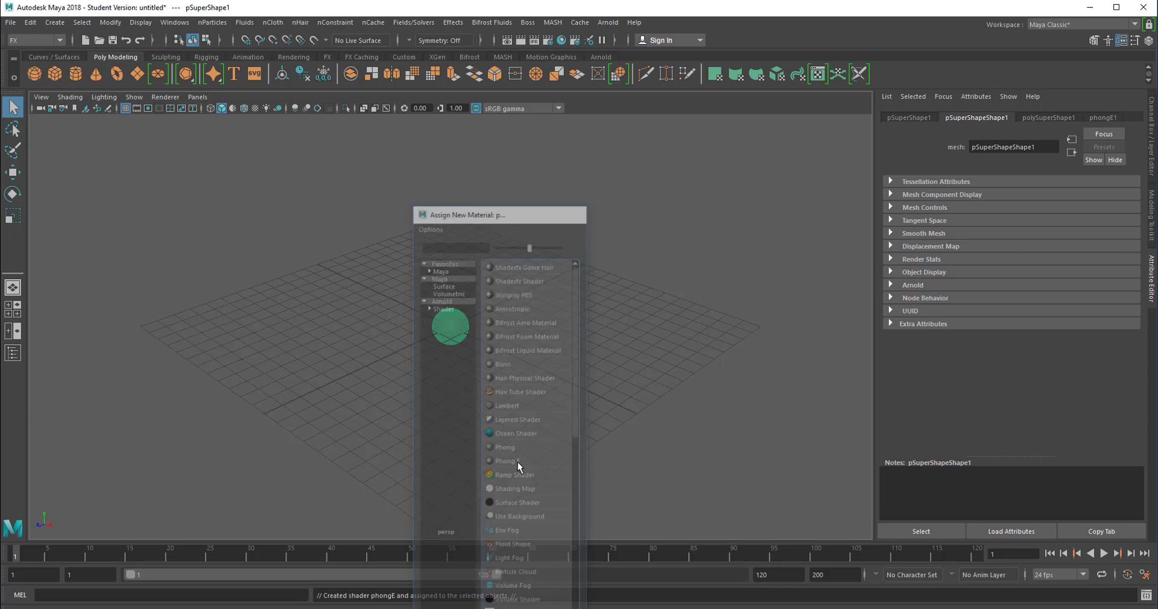
pyautogui.click(997, 251)
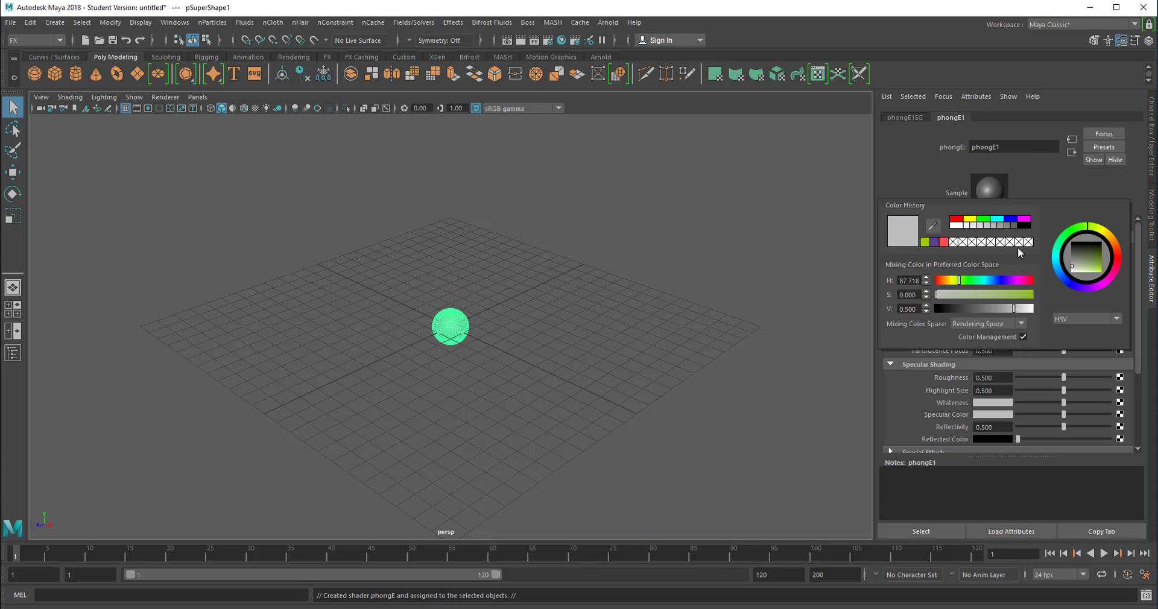
pyautogui.click(1120, 258)
pyautogui.moveTo(1090, 275); pyautogui.dragTo(1101, 268)
pyautogui.click(486, 318)
# Scale the red super ellipse up uniformly with the Scale tool.
pyautogui.click(449, 326)
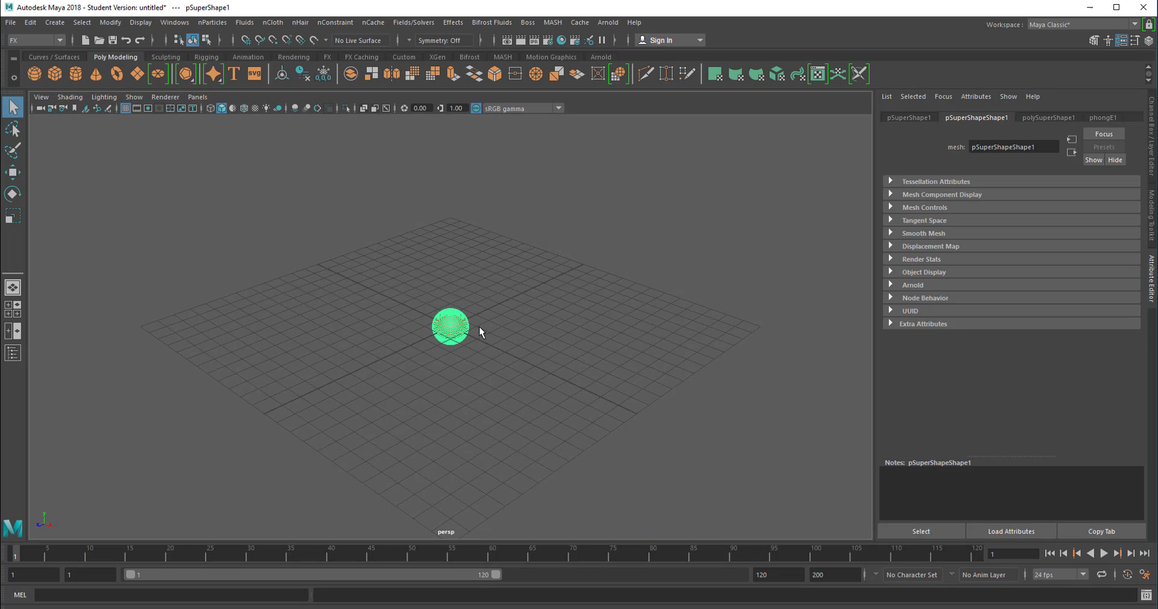
pyautogui.press('r')
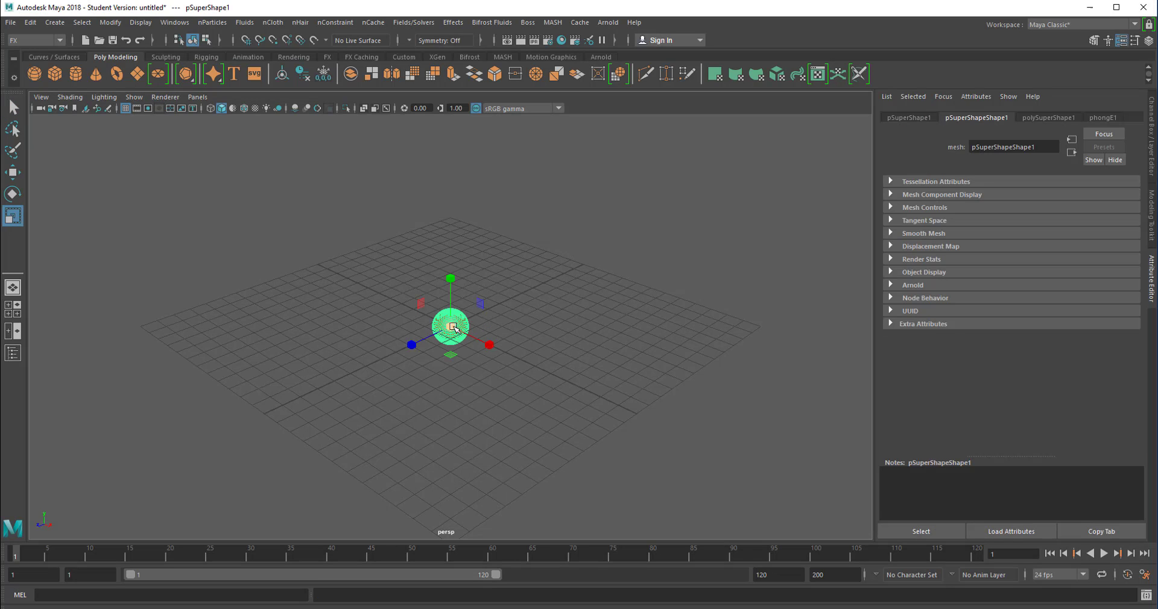
pyautogui.moveTo(451, 327); pyautogui.dragTo(524, 331)
pyautogui.click(566, 296)
pyautogui.click(437, 315)
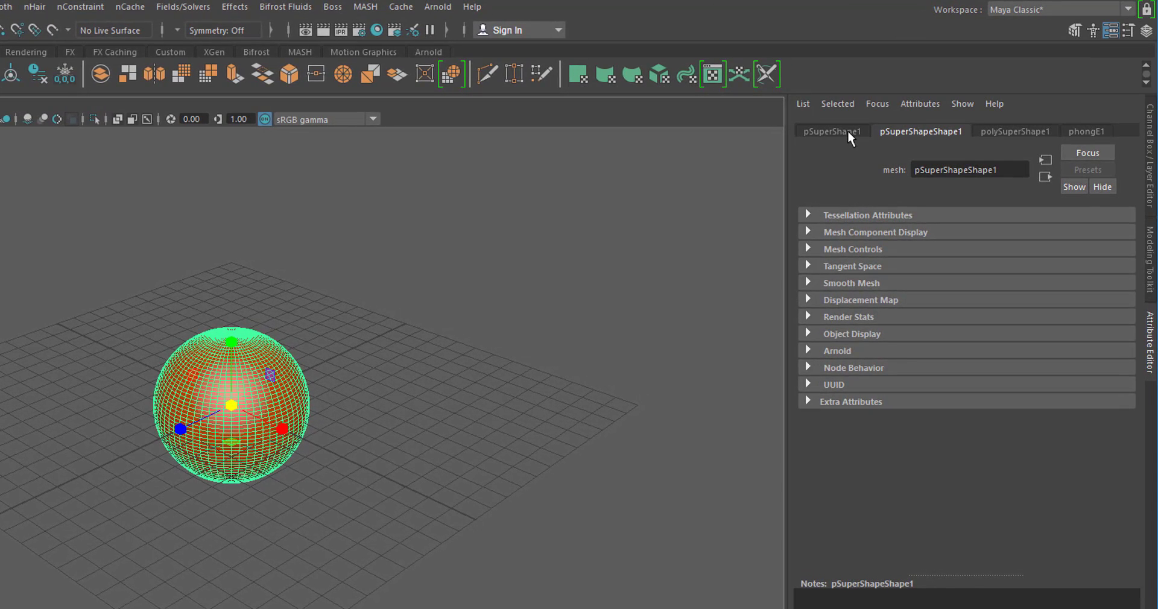
# Show the shape's attributes, then the polySuperShape1 construction settings in the Attribute Editor.
pyautogui.click(850, 130)
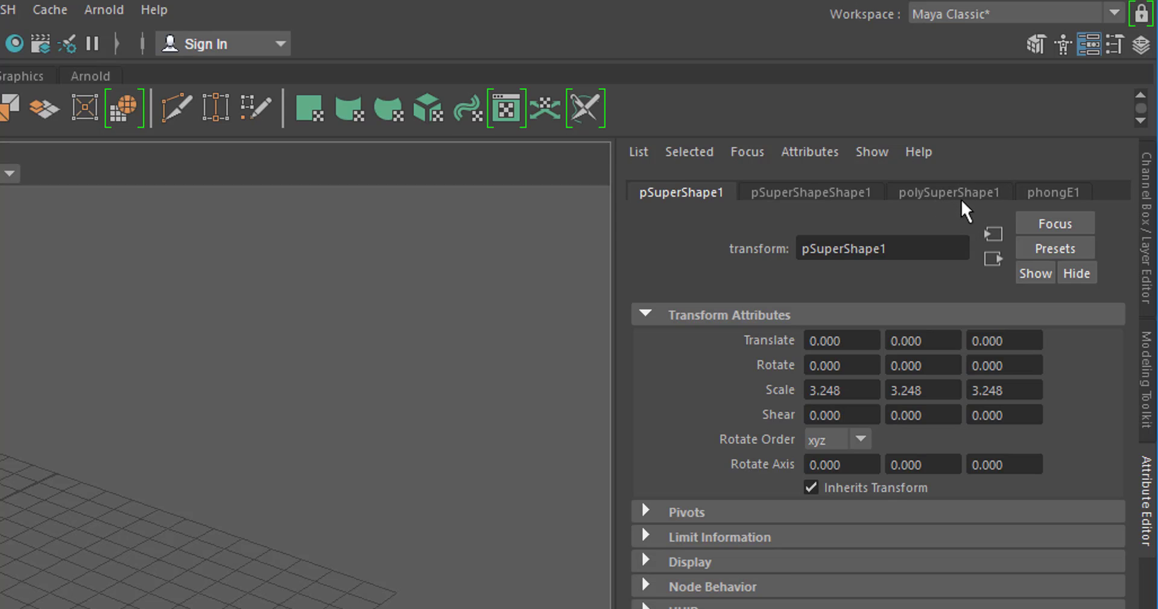
pyautogui.click(963, 195)
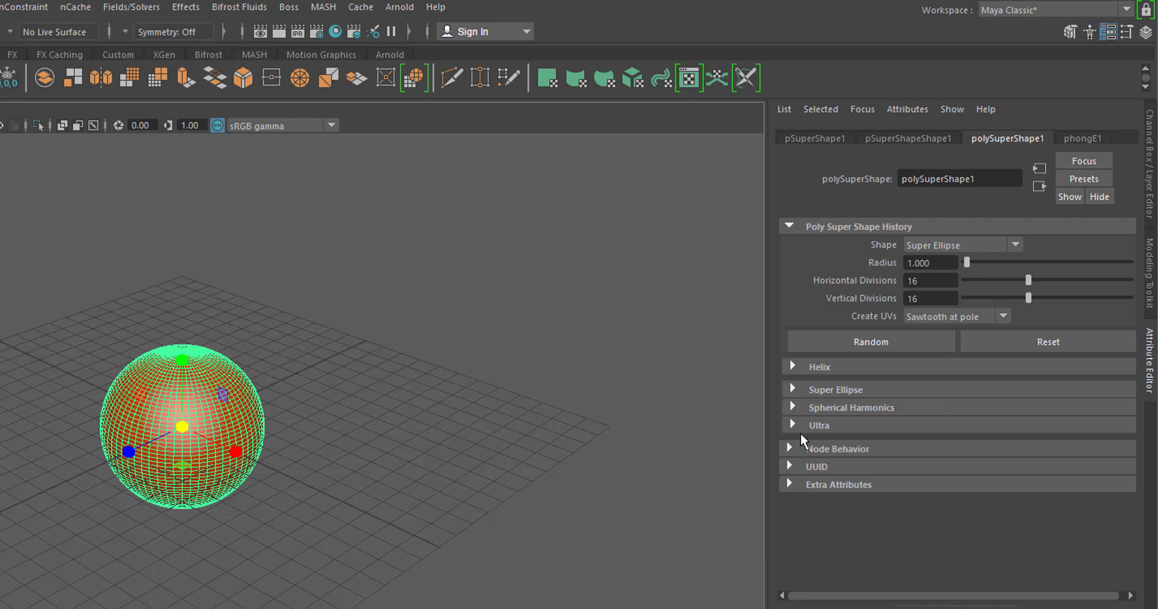
# Expand Super Ellipse and try egg and rounded-cube V Exponent values, ending at 1.031.
pyautogui.click(793, 391)
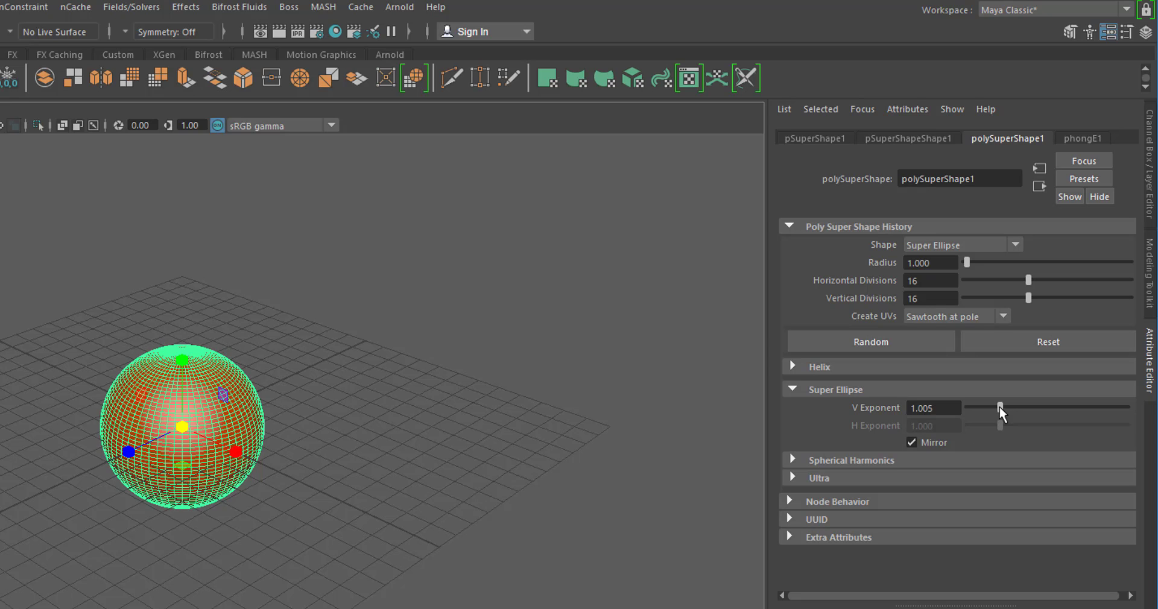
pyautogui.moveTo(1000, 407); pyautogui.dragTo(1074, 445)
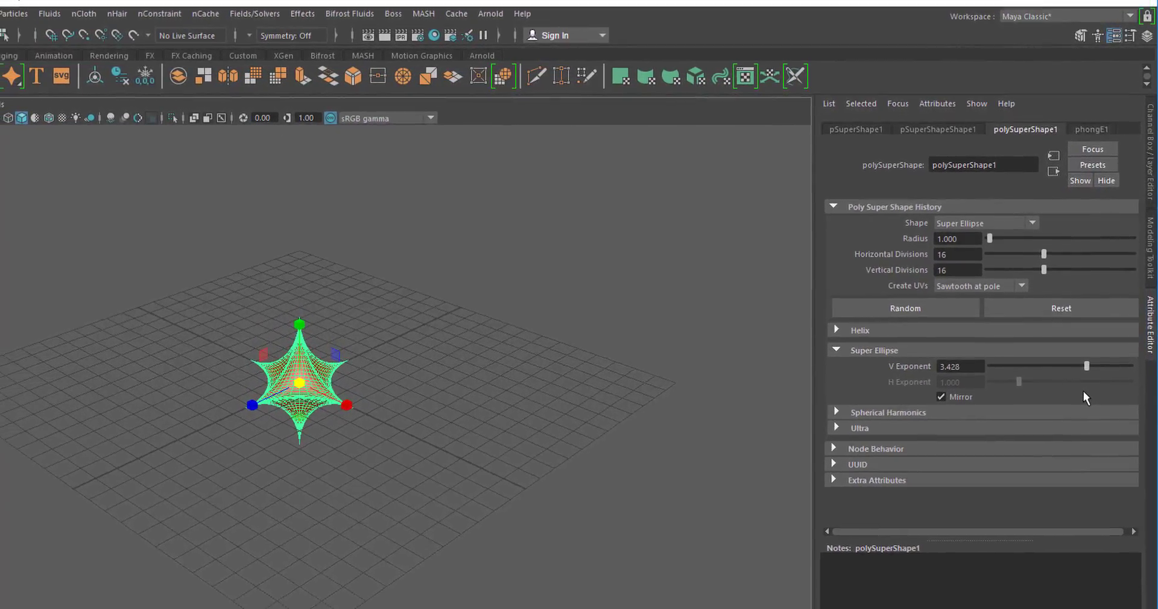
pyautogui.moveTo(1083, 392); pyautogui.dragTo(1009, 405)
pyautogui.moveTo(1030, 357); pyautogui.dragTo(1039, 343)
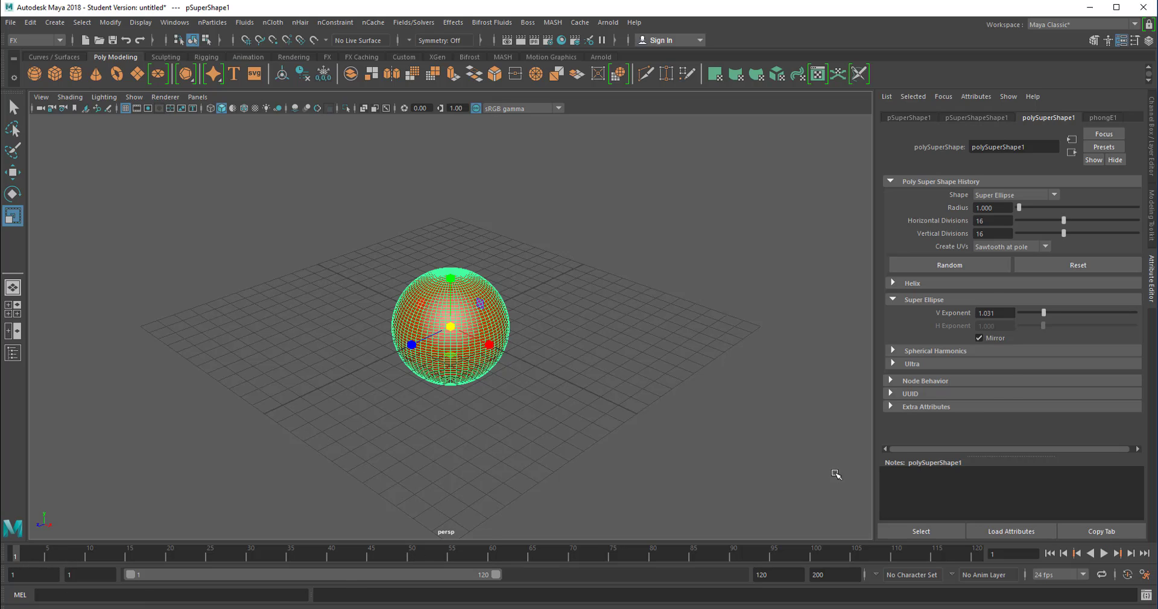
# Key V Exponent at the first frame and at frame 120, then play to frame 56.
pyautogui.rightClick(1001, 313)
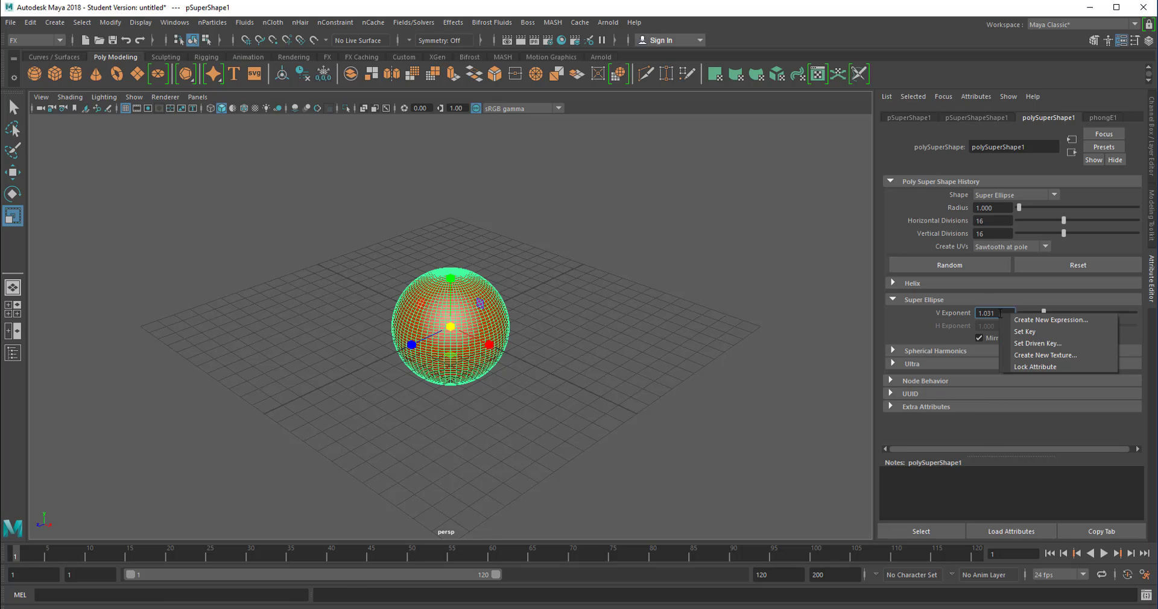
pyautogui.click(1028, 333)
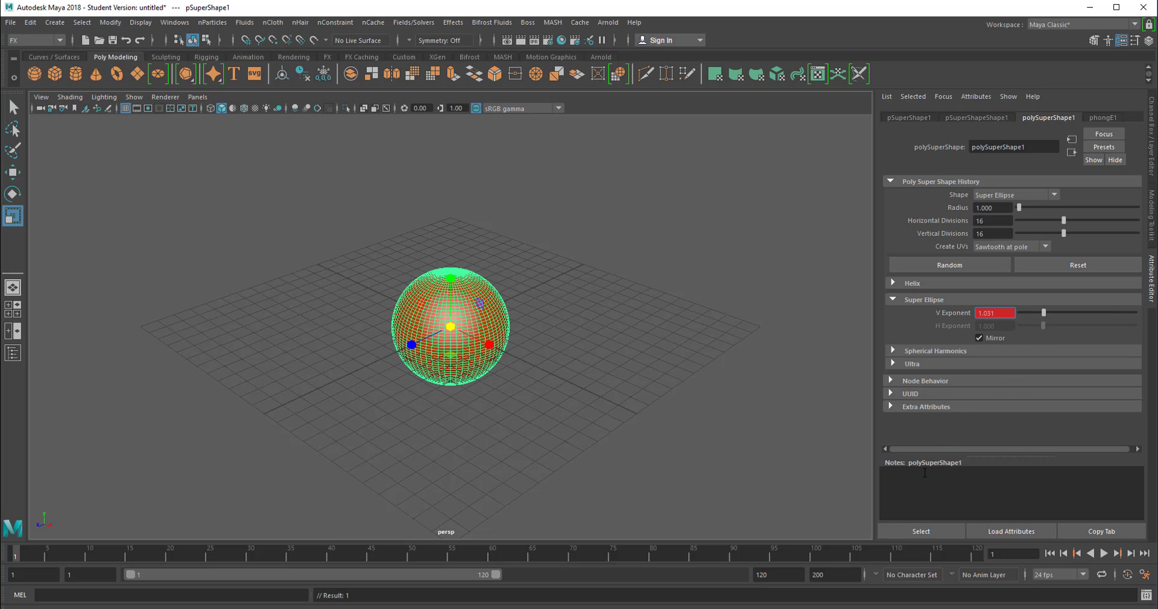
pyautogui.moveTo(875, 560); pyautogui.dragTo(989, 548)
pyautogui.rightClick(1000, 314)
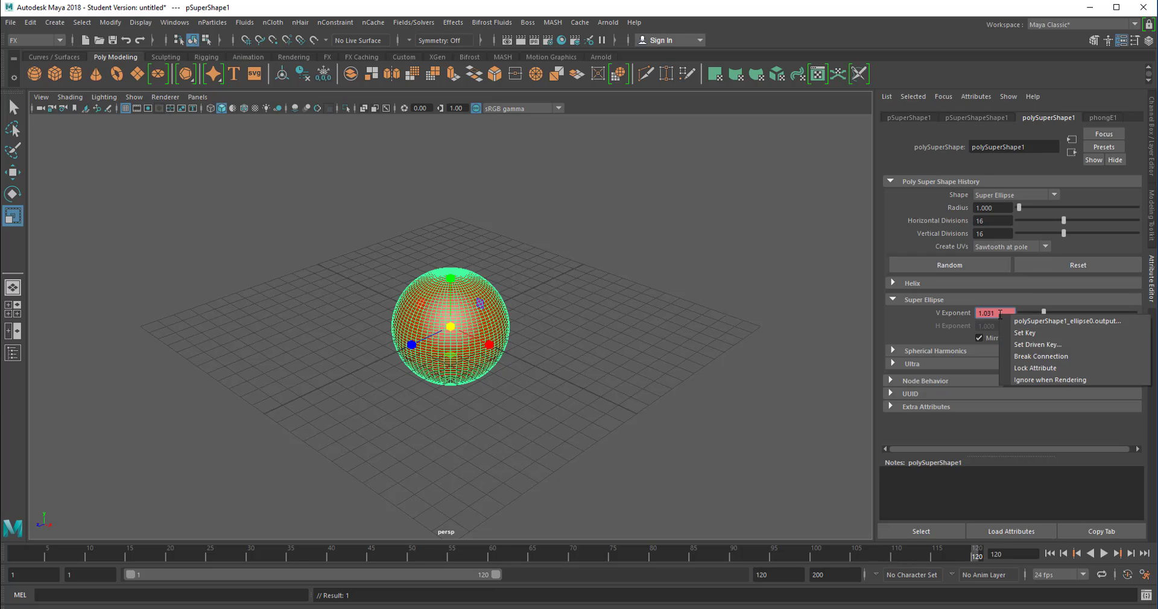
pyautogui.click(1026, 333)
pyautogui.click(1050, 554)
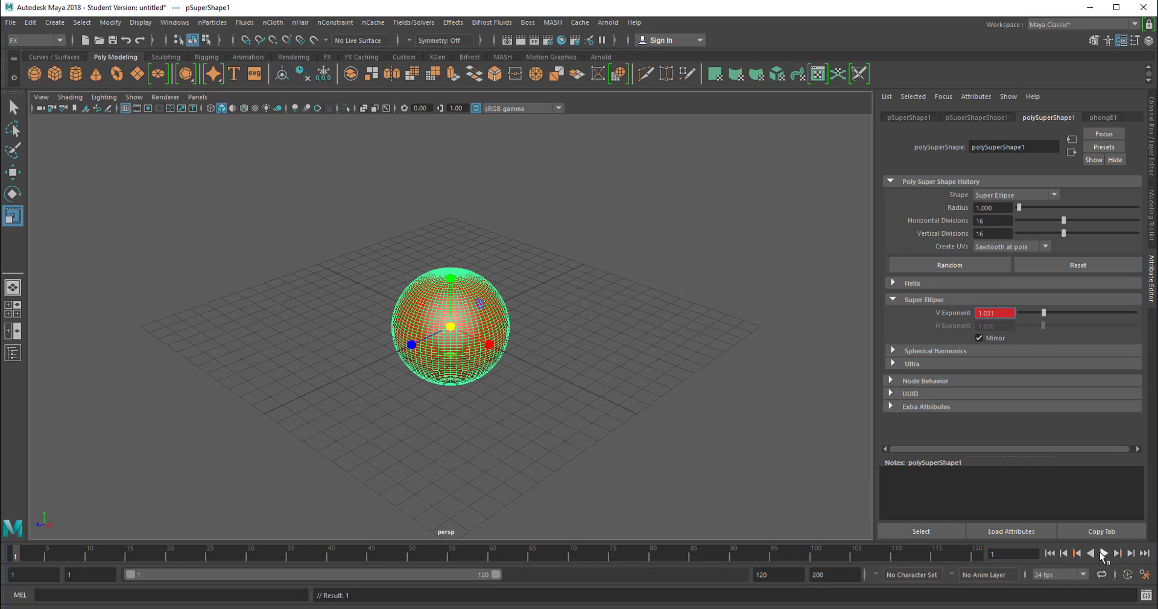
pyautogui.click(1104, 555)
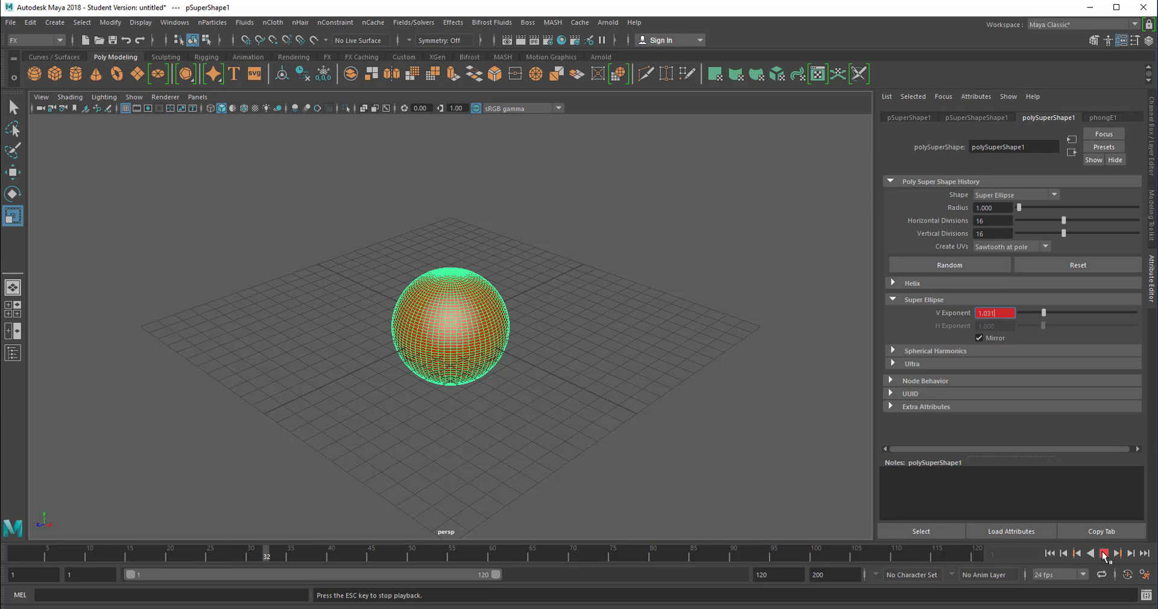
pyautogui.click(1104, 554)
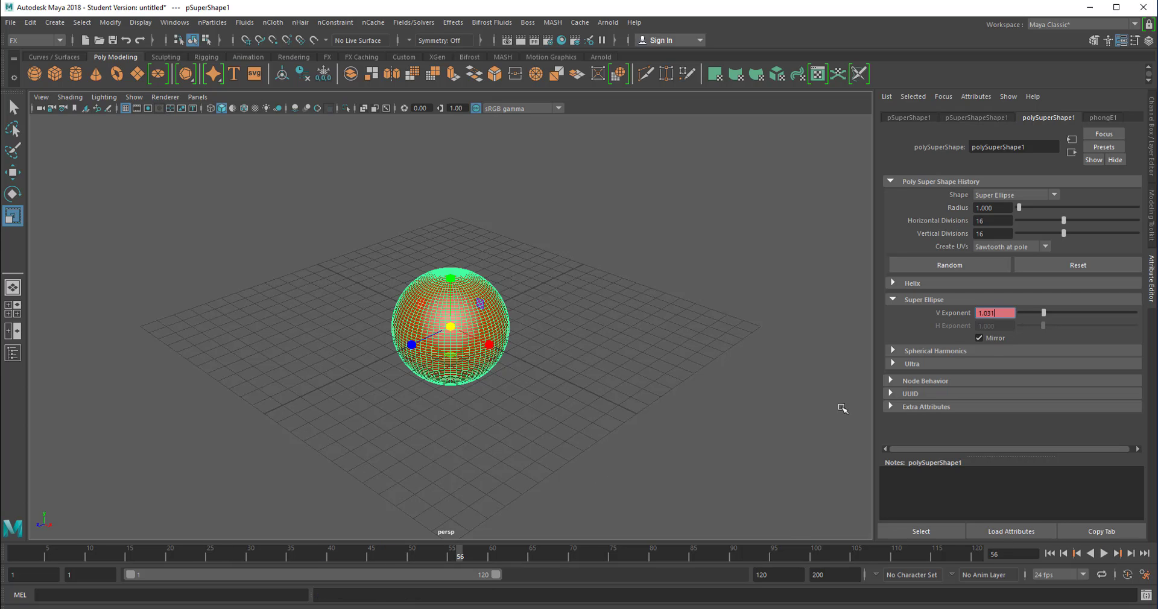
# Raise V Exponent to 3.454, key it at frame 56, and play the sphere-to-star morph.
pyautogui.moveTo(1044, 313); pyautogui.dragTo(1100, 314)
pyautogui.rightClick(995, 313)
pyautogui.click(1032, 342)
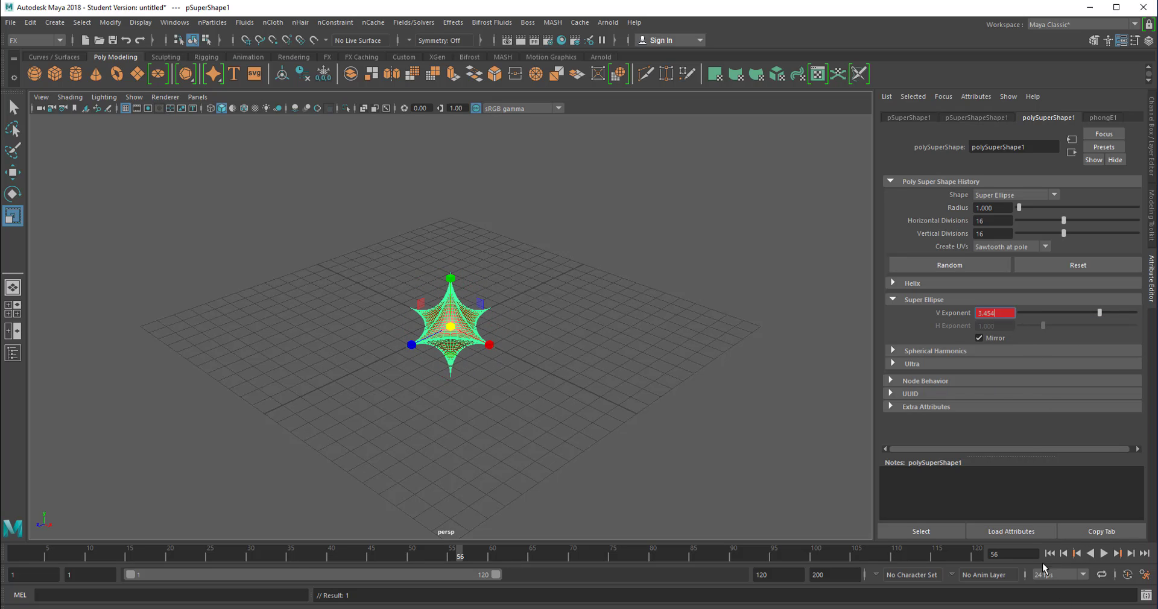
pyautogui.click(1050, 553)
pyautogui.click(1104, 553)
pyautogui.click(737, 328)
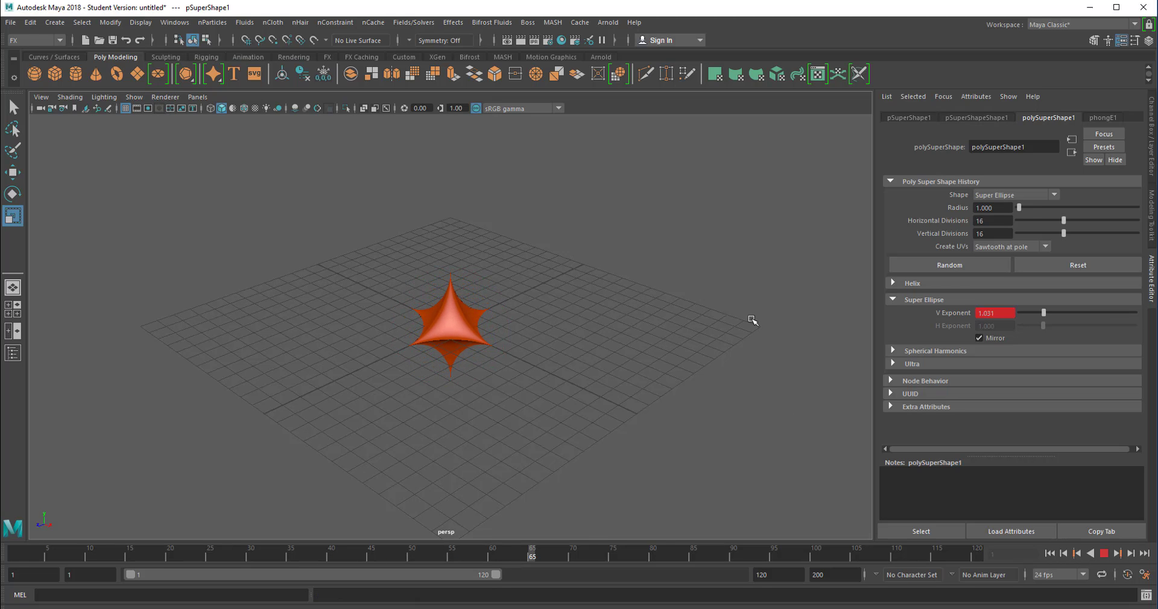
pyautogui.keyDown('alt'); pyautogui.moveTo(597, 364); pyautogui.dragTo(468, 360); pyautogui.keyUp('alt')
pyautogui.keyDown('alt'); pyautogui.moveTo(468, 359); pyautogui.dragTo(718, 386, button='right'); pyautogui.keyUp('alt')
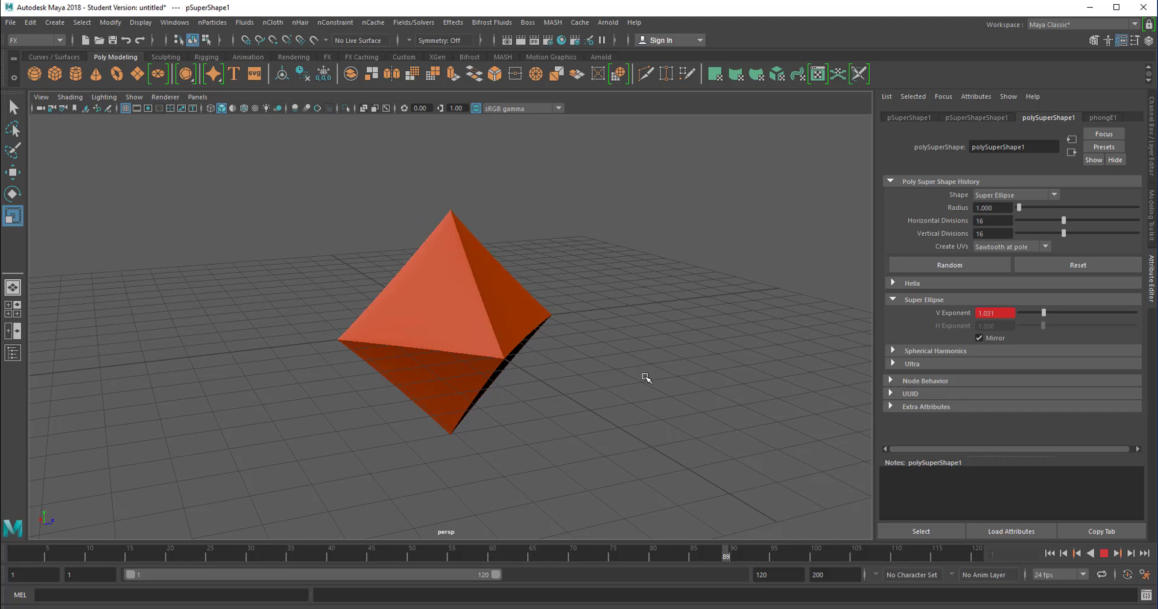
# Stop playback and move the red super ellipse off to the upper left.
pyautogui.click(569, 365)
pyautogui.press('Escape')
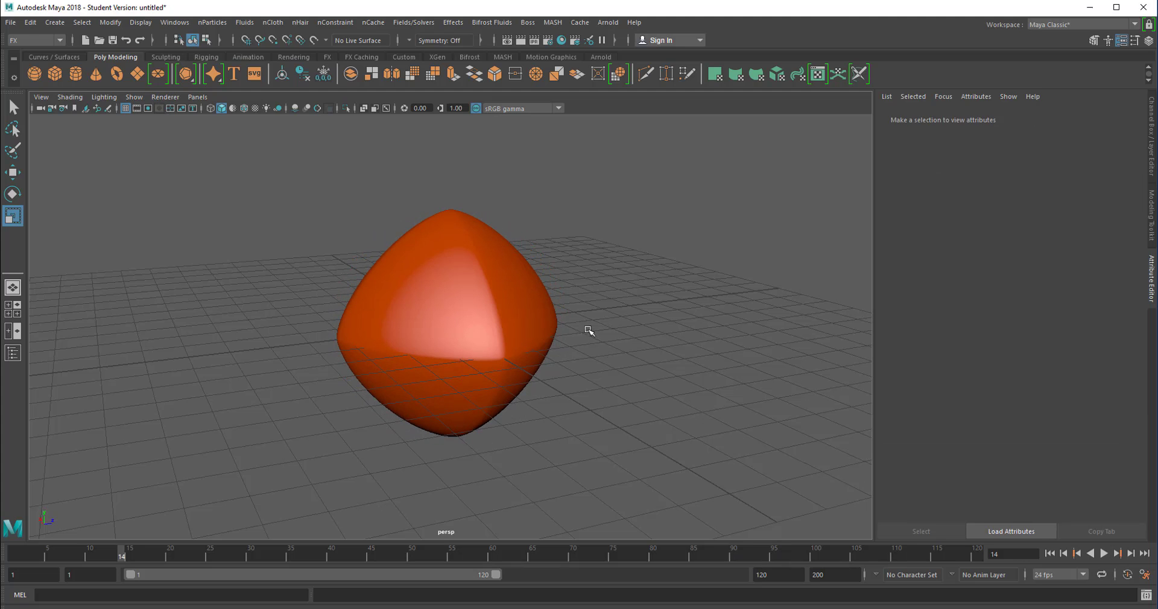
pyautogui.click(490, 338)
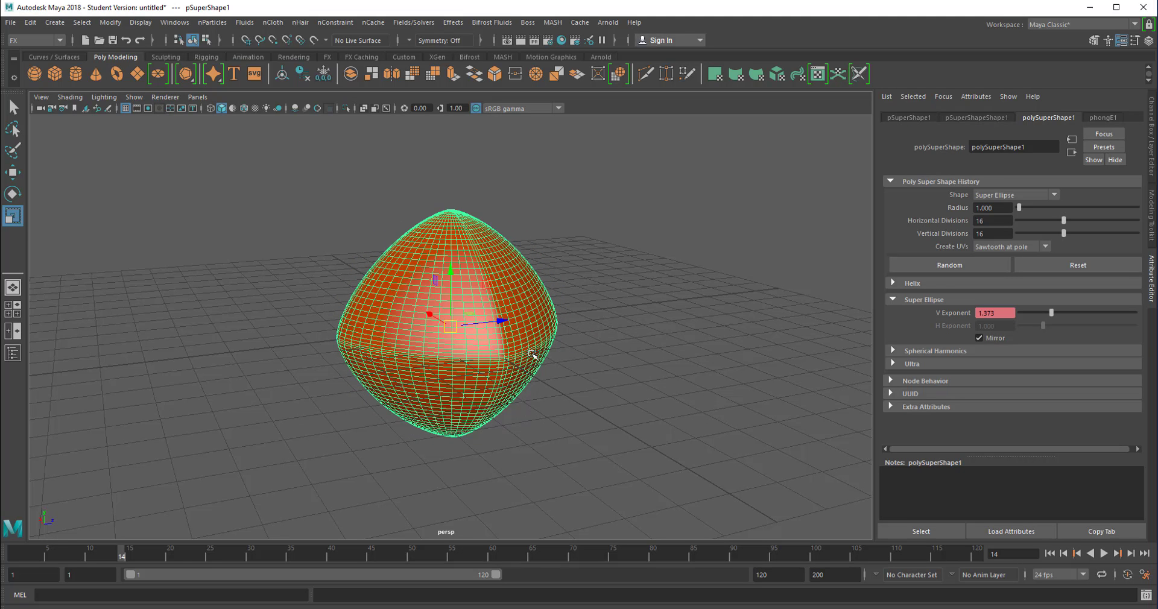
pyautogui.press('w')
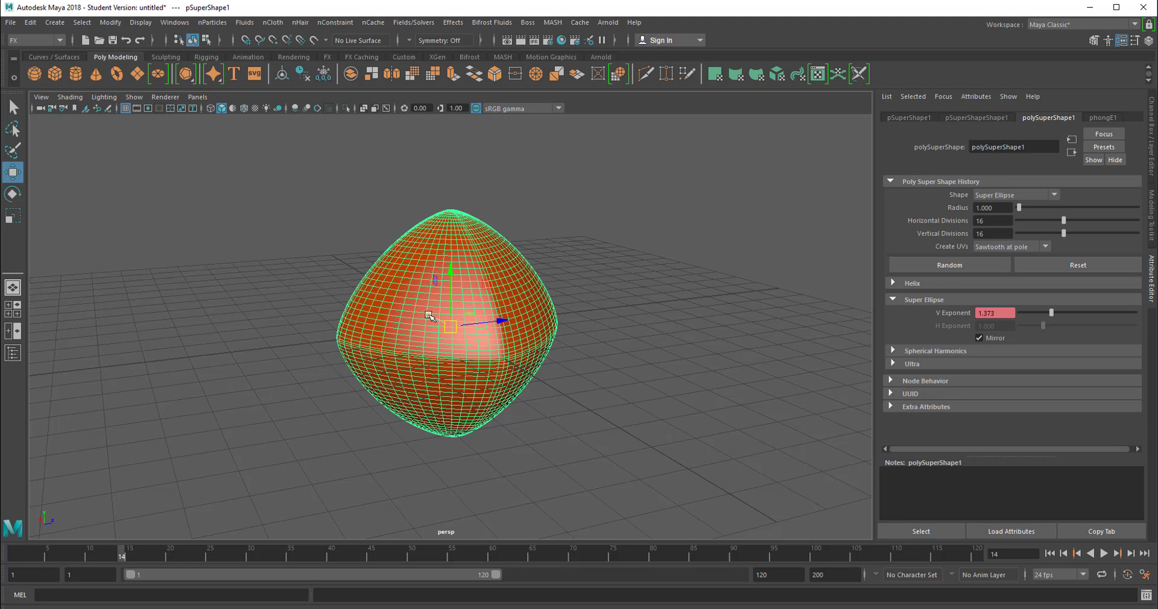
pyautogui.moveTo(428, 316); pyautogui.dragTo(156, 186)
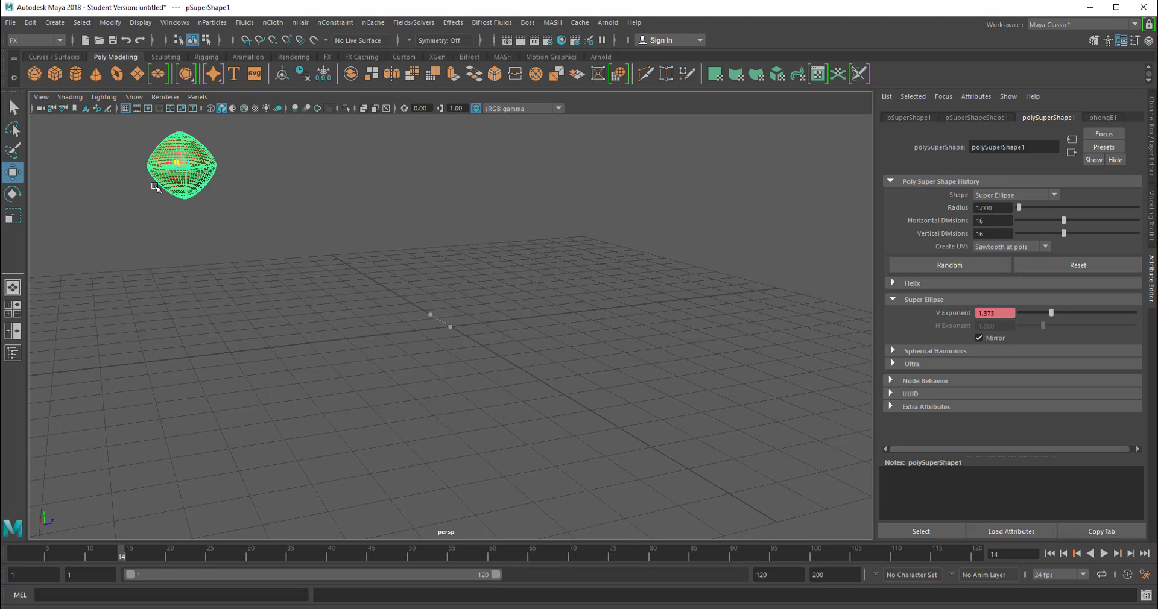
# Create a Spherical Harmonics super shape at the grid centre.
pyautogui.rightClick(214, 74)
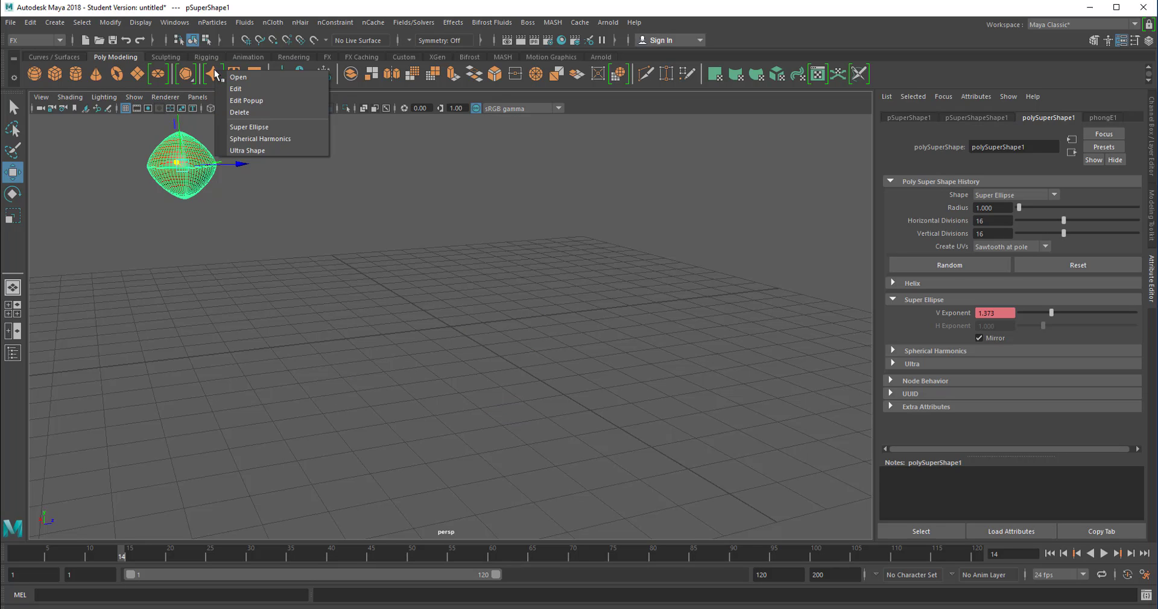
pyautogui.click(266, 142)
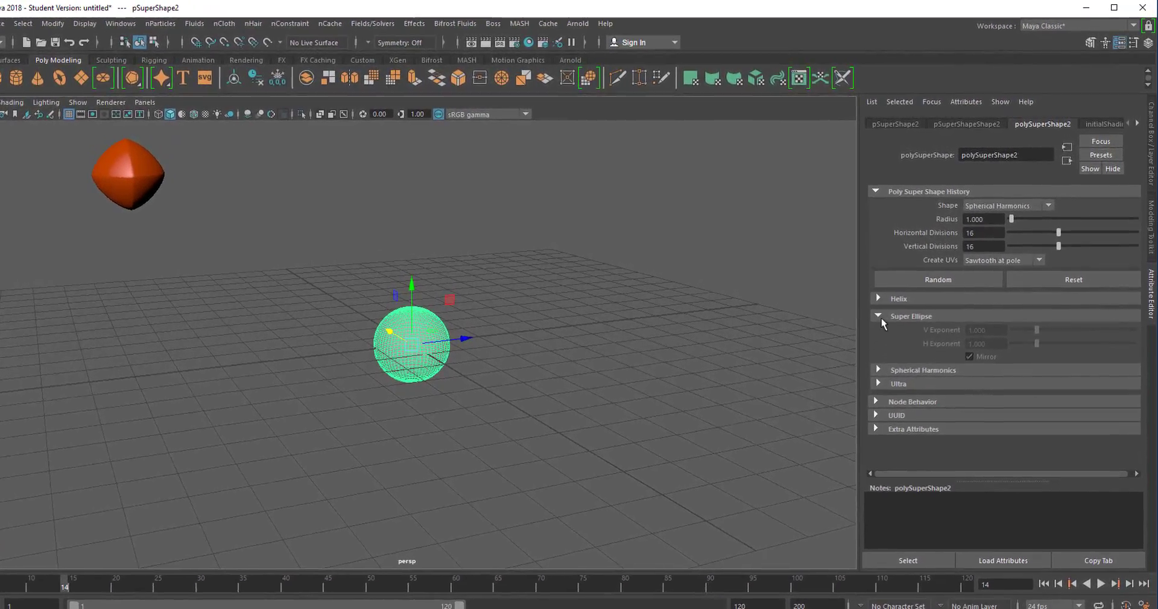
pyautogui.click(880, 317)
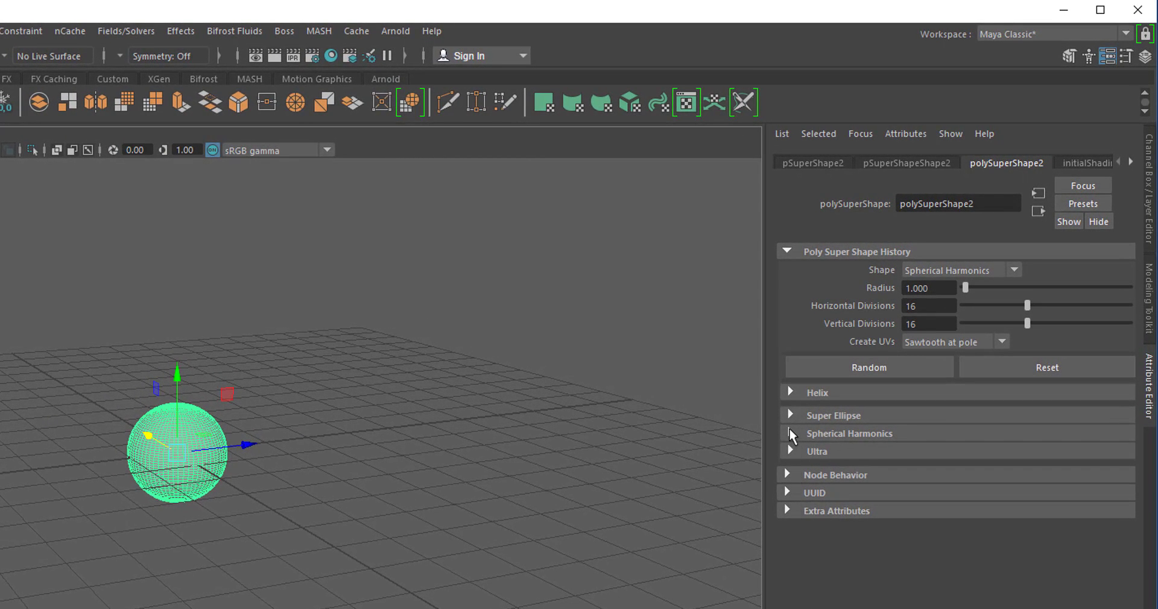
pyautogui.click(1013, 271)
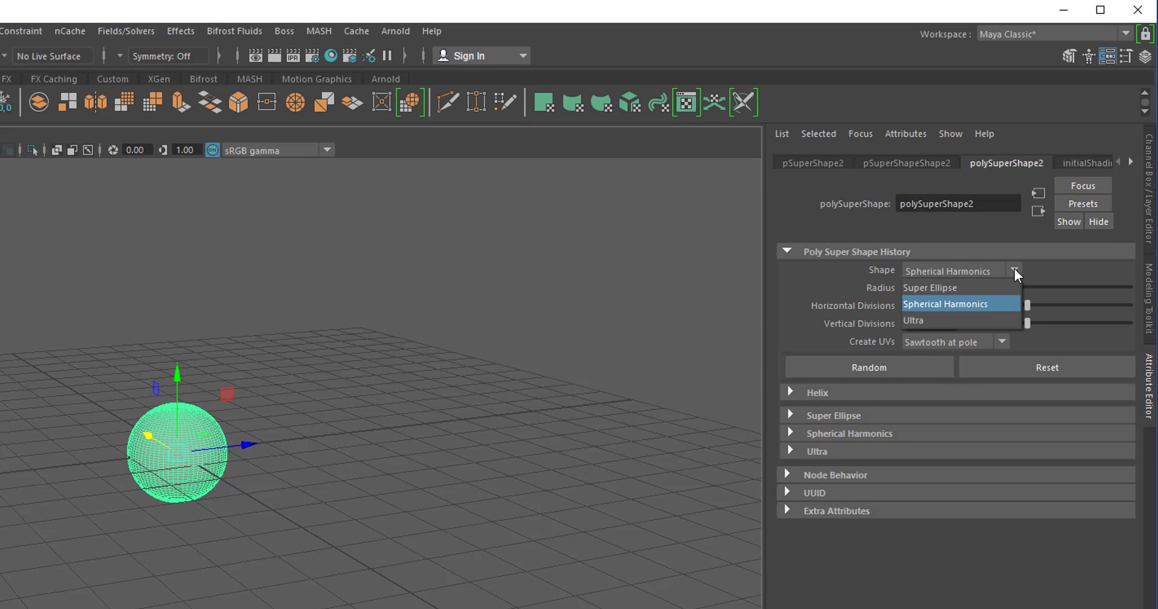
# Expand the Spherical Harmonics settings and raise V Multiplier 1 to 5.567.
pyautogui.click(1076, 264)
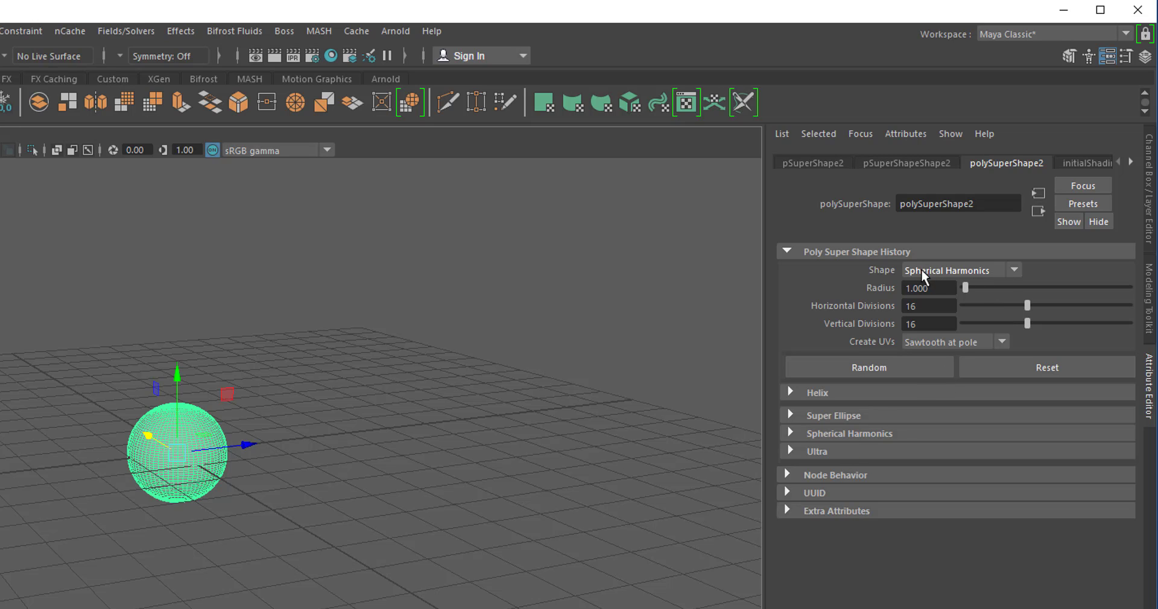
pyautogui.click(789, 434)
pyautogui.click(789, 434)
pyautogui.click(791, 415)
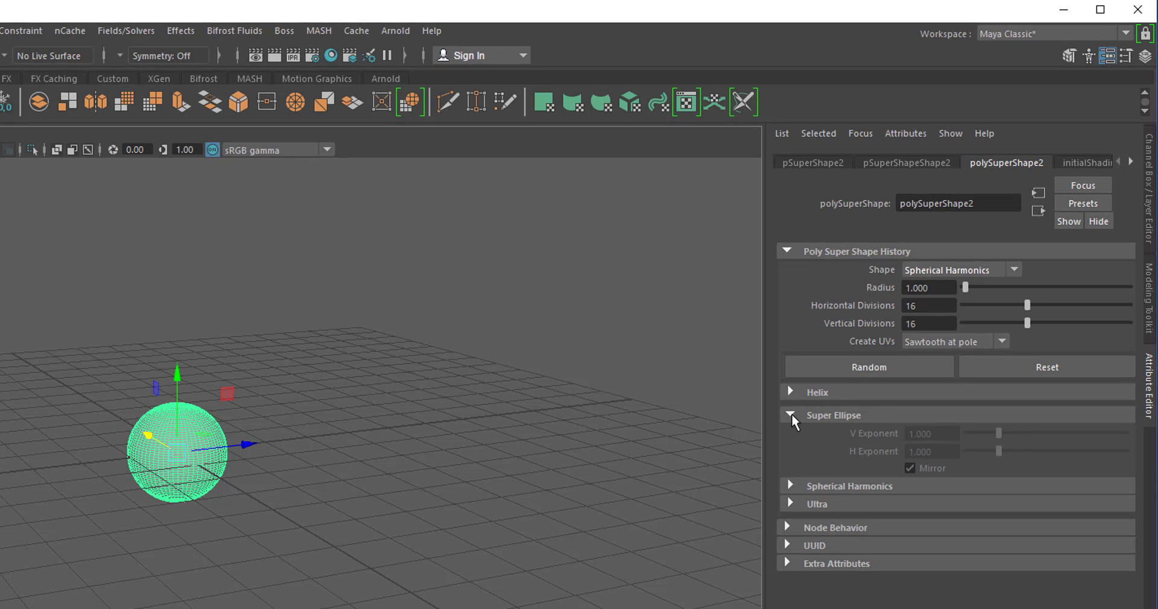
pyautogui.click(790, 415)
pyautogui.click(788, 432)
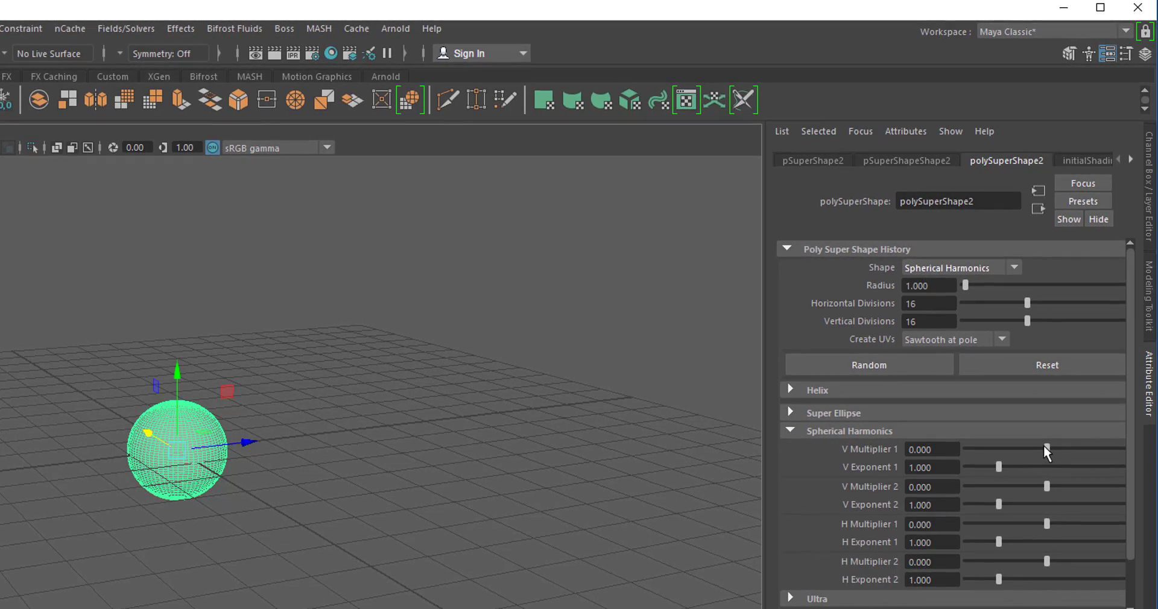
pyautogui.moveTo(1047, 449)
pyautogui.mouseDown()
pyautogui.moveTo(1026, 447)
pyautogui.moveTo(1091, 438)
pyautogui.moveTo(1054, 447)
pyautogui.moveTo(1066, 445)
pyautogui.mouseUp()
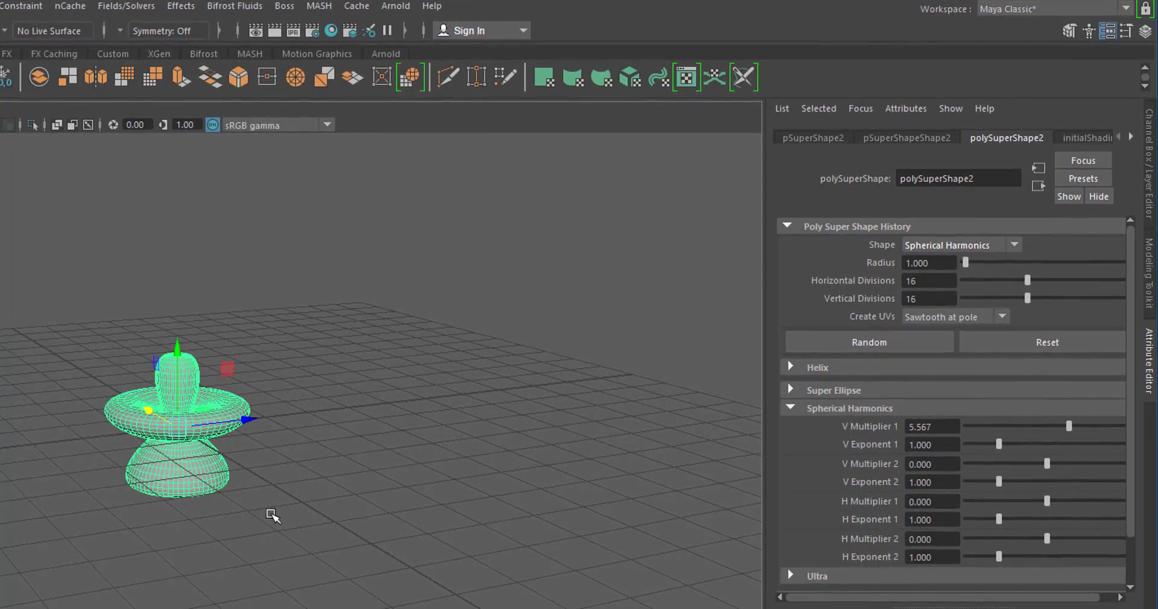
# Reselect the new shape with the Move tool and zoom in on it.
pyautogui.click(240, 487)
pyautogui.click(192, 435)
pyautogui.press('e')
pyautogui.press('w')
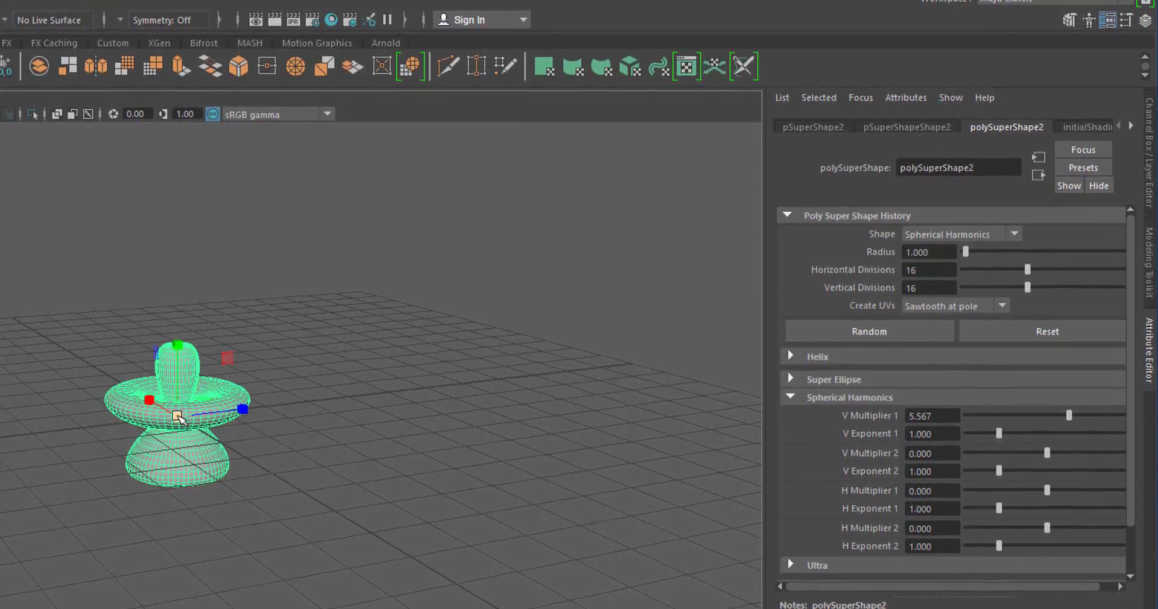
pyautogui.scroll(6, 199, 422)
pyautogui.scroll(2, 491, 473)
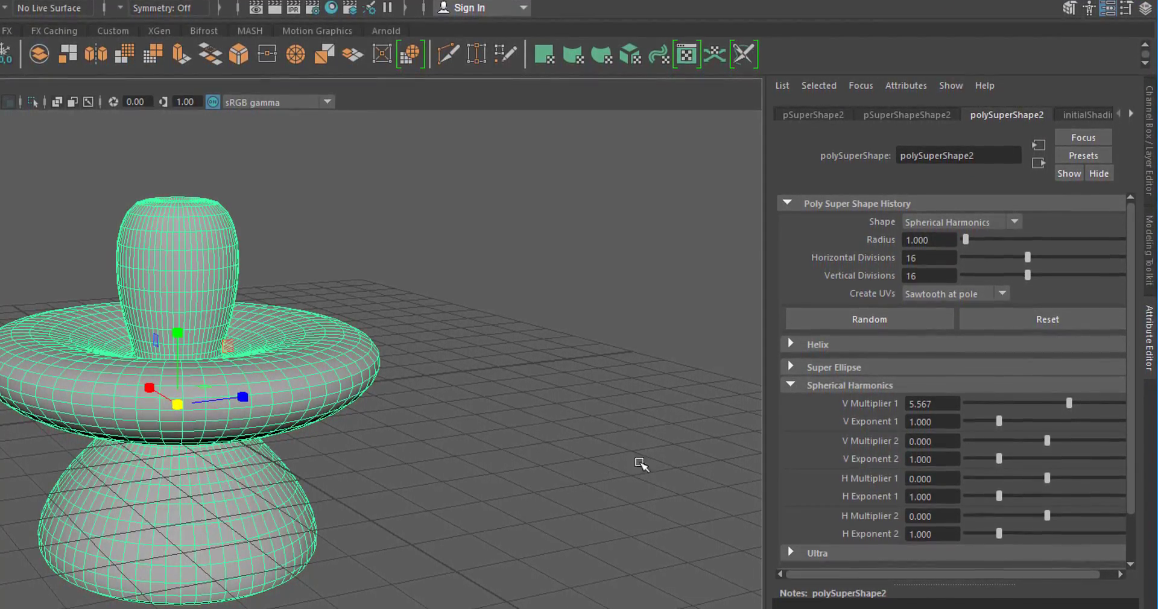
# Adjust V Exponent 1, V Multiplier 2, H Multiplier 1 (1.443) and H Exponent 1 to form petals.
pyautogui.moveTo(998, 416); pyautogui.dragTo(1082, 444)
pyautogui.moveTo(1045, 403)
pyautogui.mouseDown()
pyautogui.moveTo(1033, 405)
pyautogui.moveTo(1098, 403)
pyautogui.moveTo(1030, 416)
pyautogui.moveTo(1027, 438)
pyautogui.moveTo(1033, 419)
pyautogui.moveTo(1086, 412)
pyautogui.moveTo(1054, 421)
pyautogui.mouseUp()
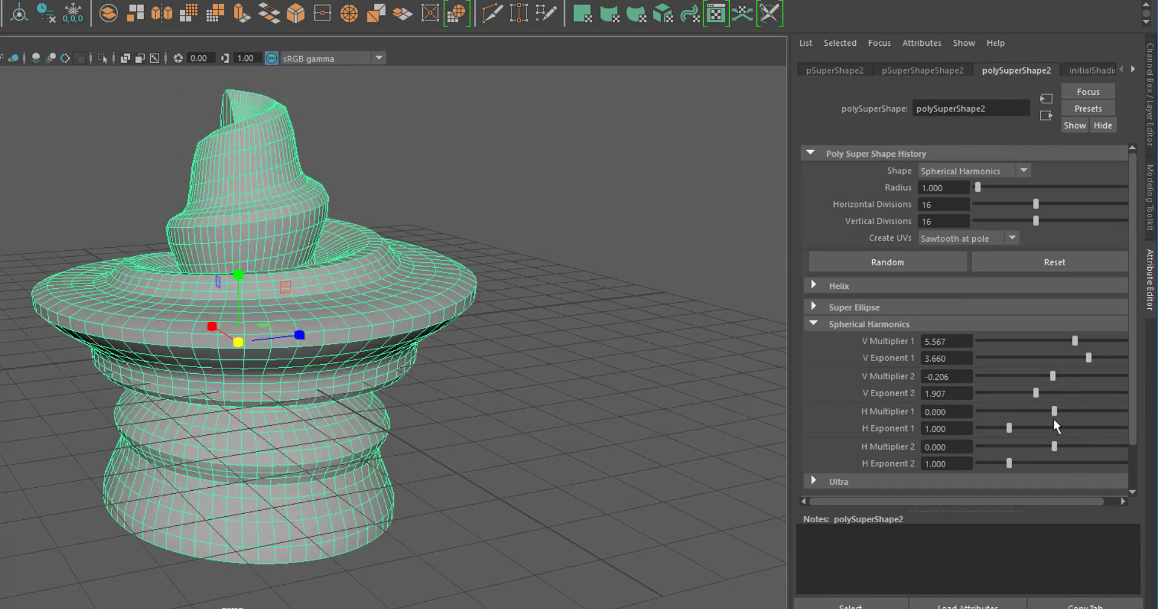
pyautogui.moveTo(1053, 418); pyautogui.dragTo(1056, 417)
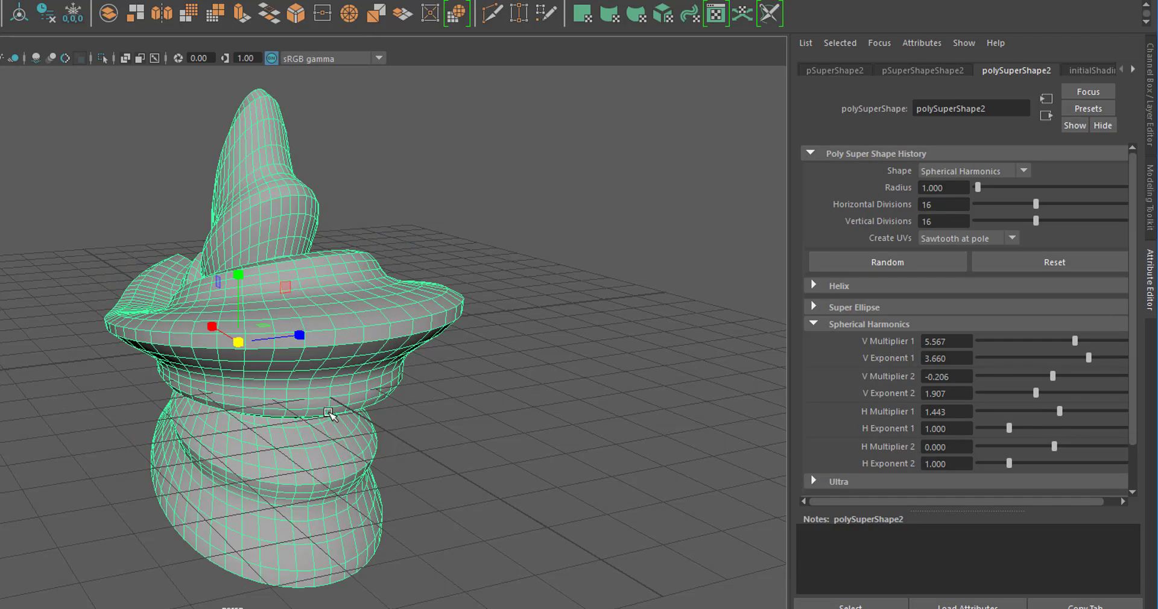
pyautogui.keyDown('alt'); pyautogui.moveTo(335, 411); pyautogui.dragTo(524, 428); pyautogui.keyUp('alt')
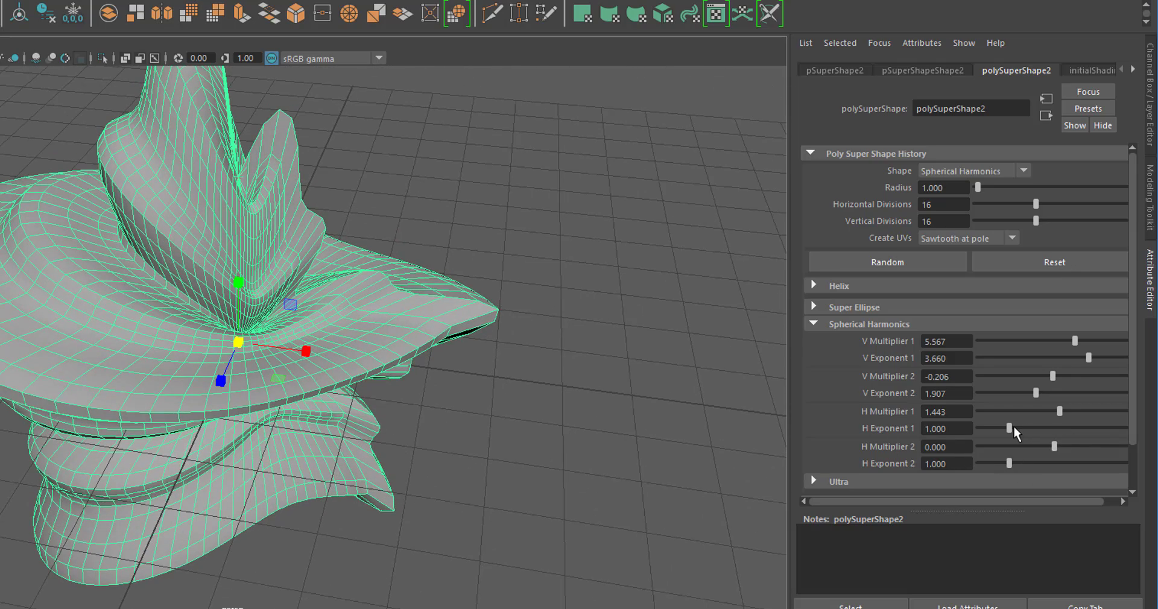
pyautogui.moveTo(1008, 427); pyautogui.dragTo(1080, 452)
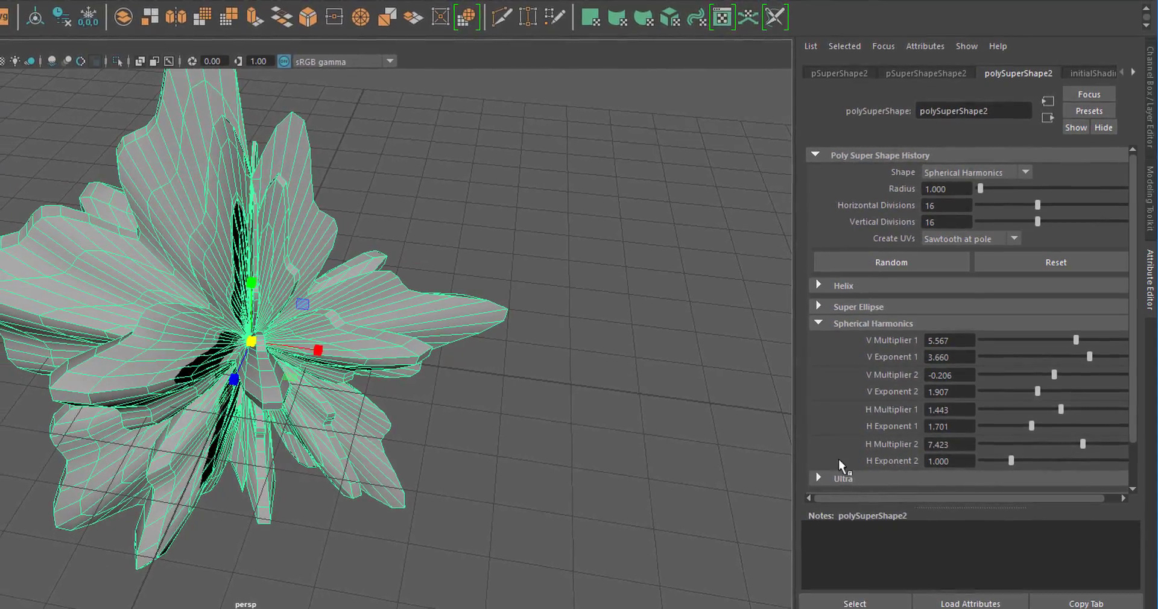
pyautogui.scroll(-6, 638, 426)
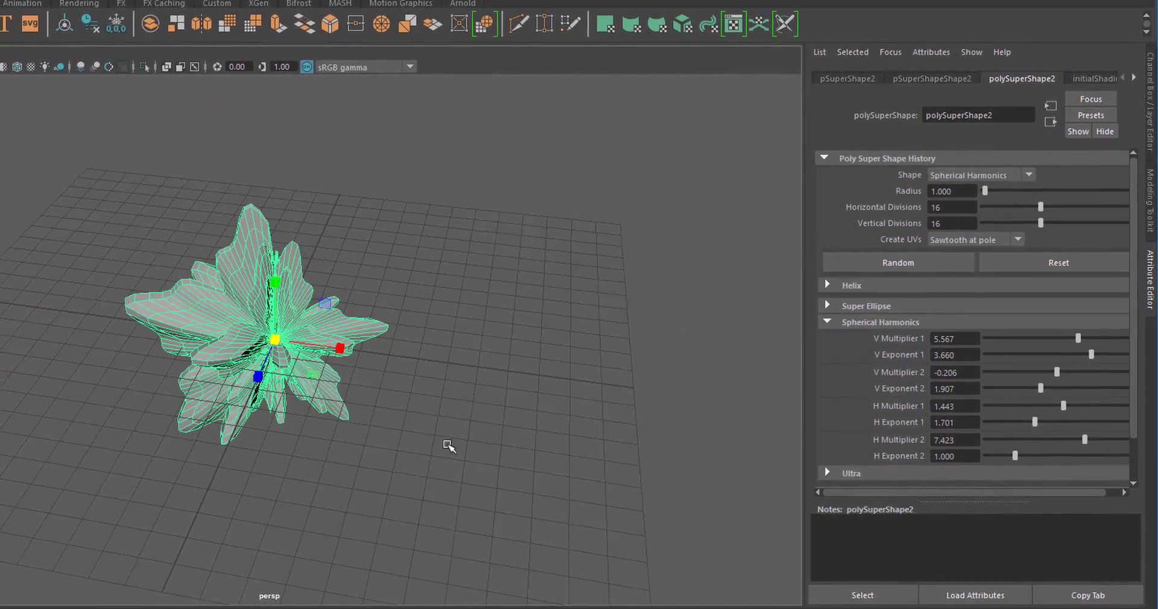
# Assign the flower a new Phong E material coloured blue.
pyautogui.keyDown('alt'); pyautogui.moveTo(486, 449); pyautogui.dragTo(482, 416); pyautogui.keyUp('alt')
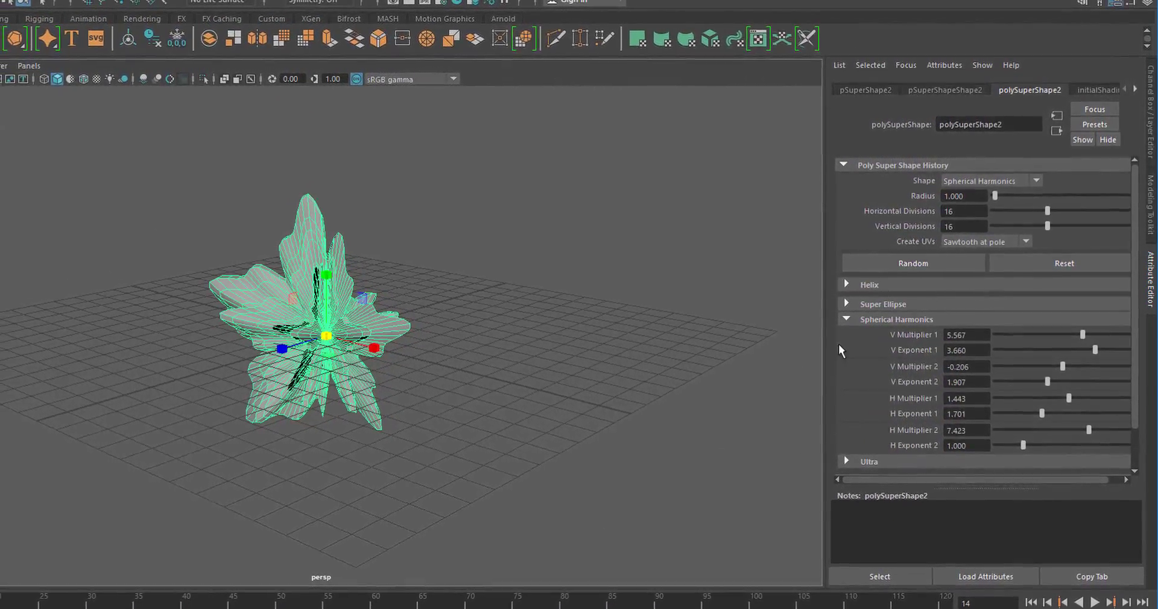
pyautogui.click(864, 317)
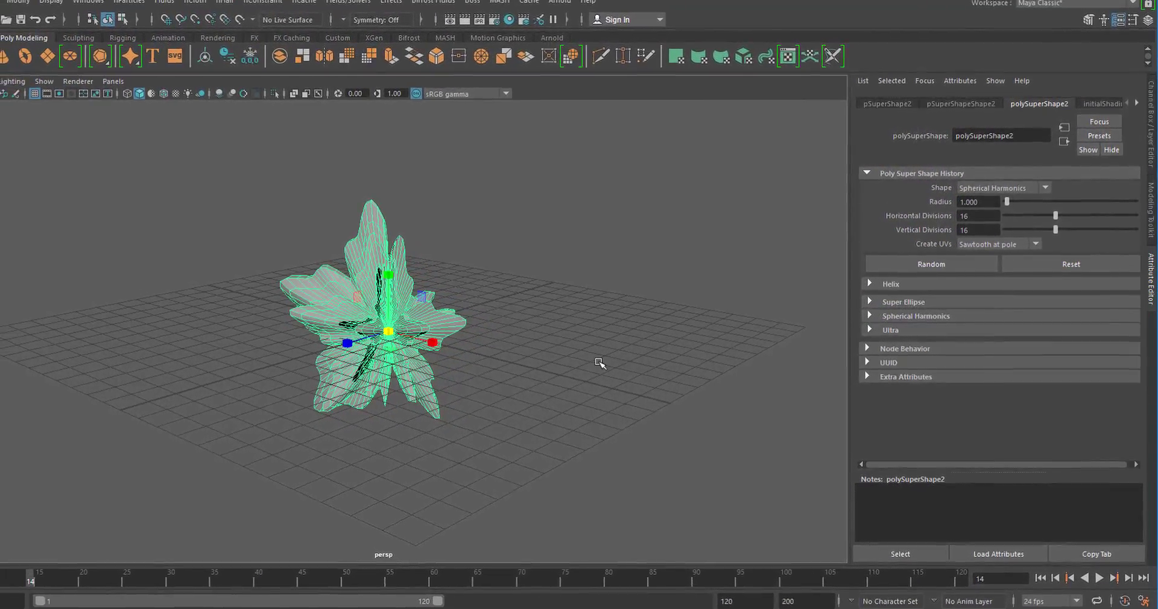
pyautogui.click(487, 370)
pyautogui.click(422, 301)
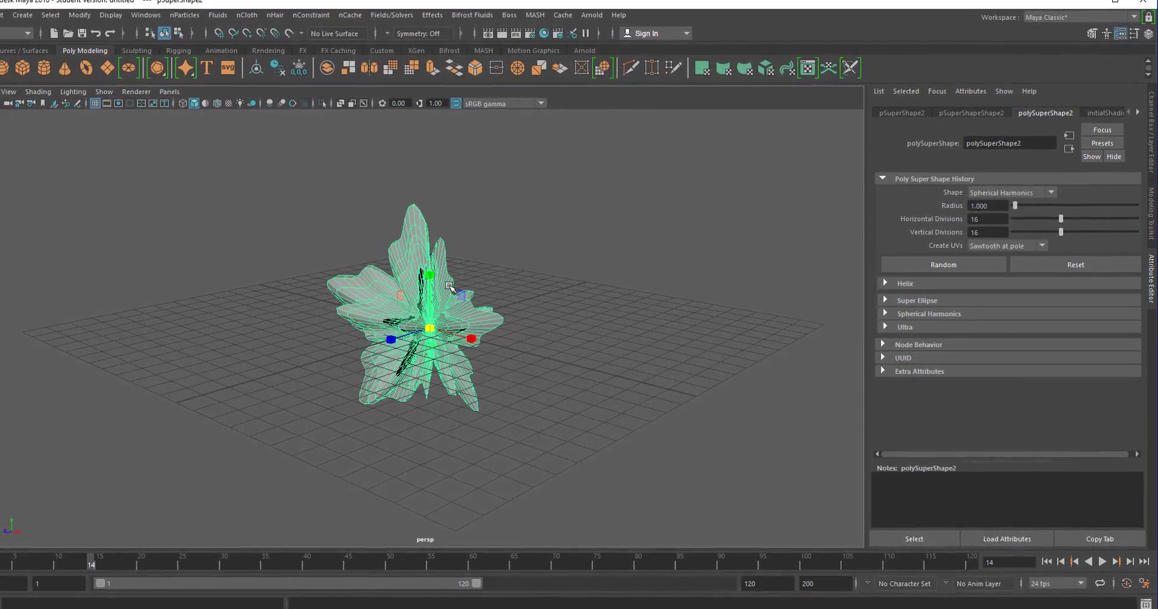
pyautogui.rightClick(422, 243)
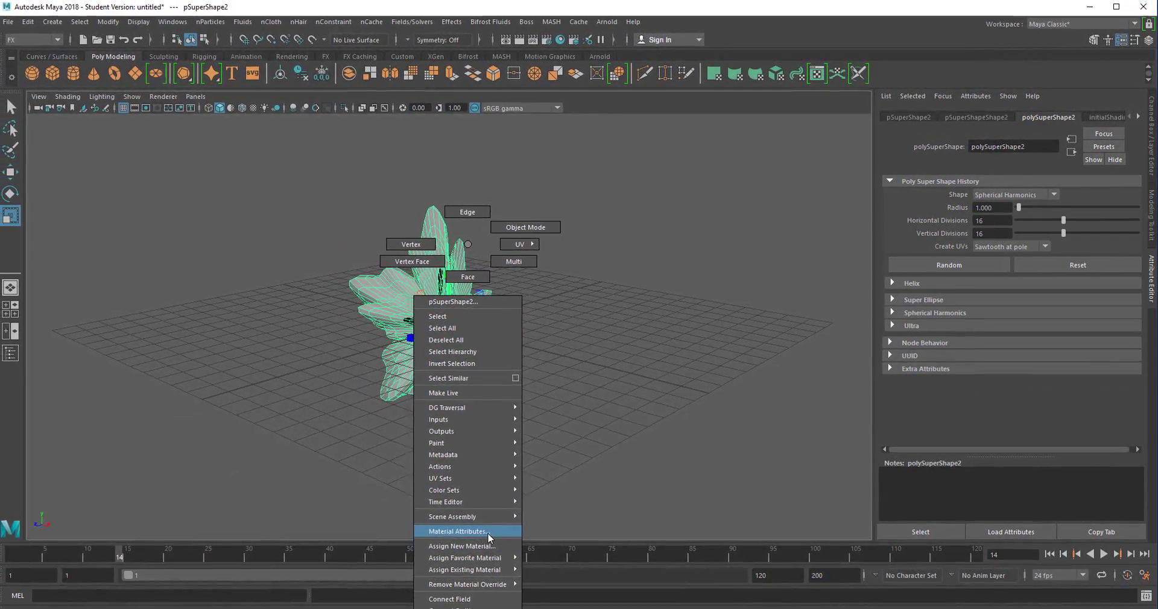
pyautogui.click(489, 545)
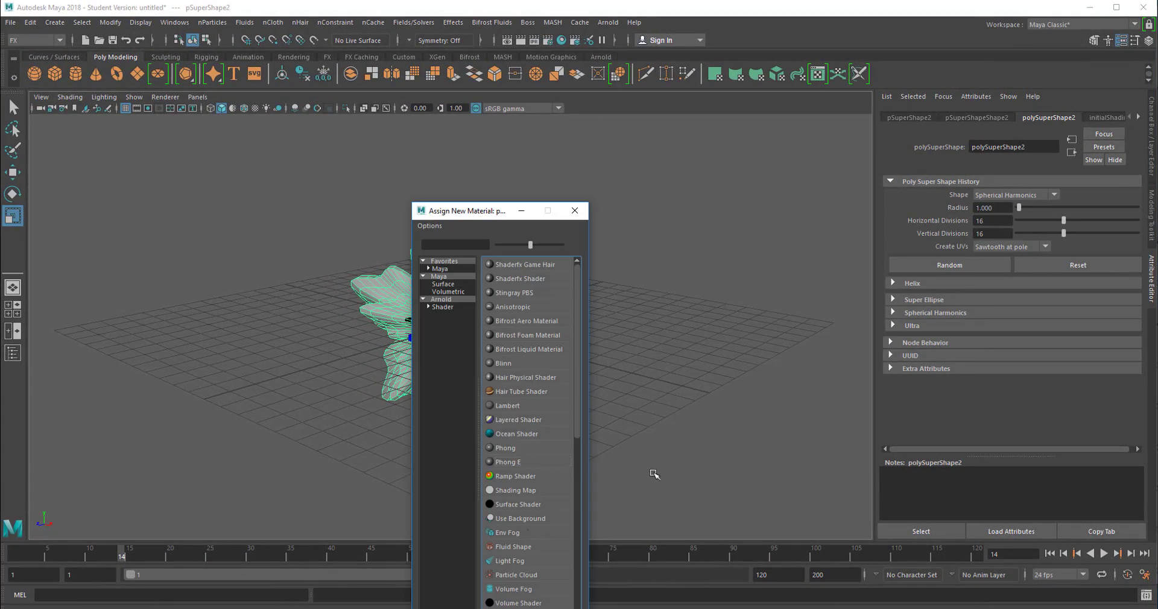
pyautogui.click(510, 462)
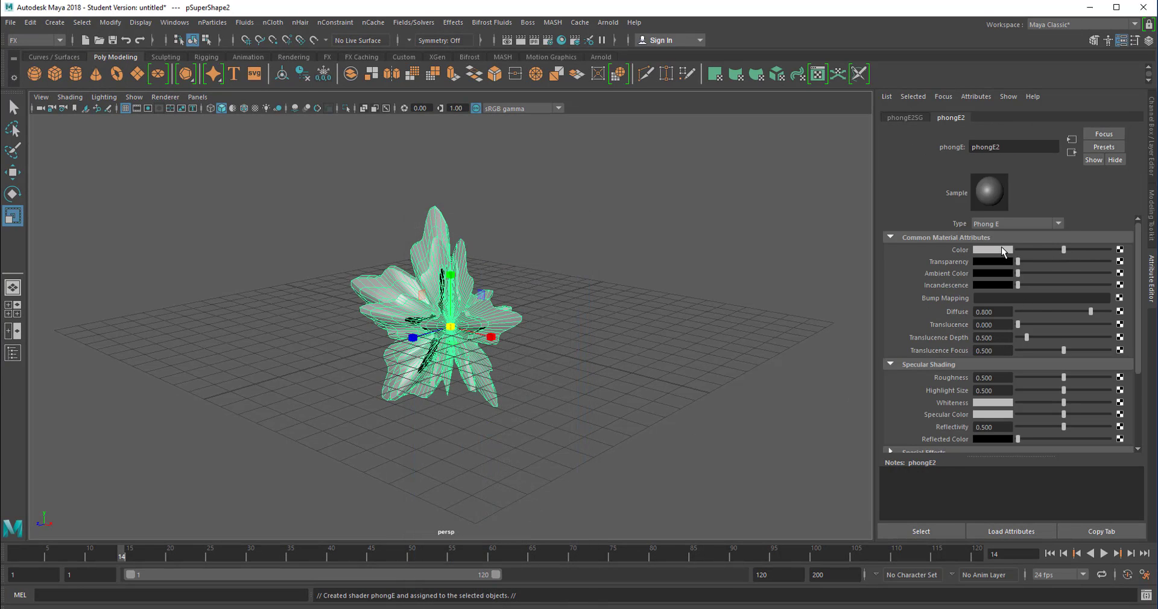
pyautogui.click(1001, 247)
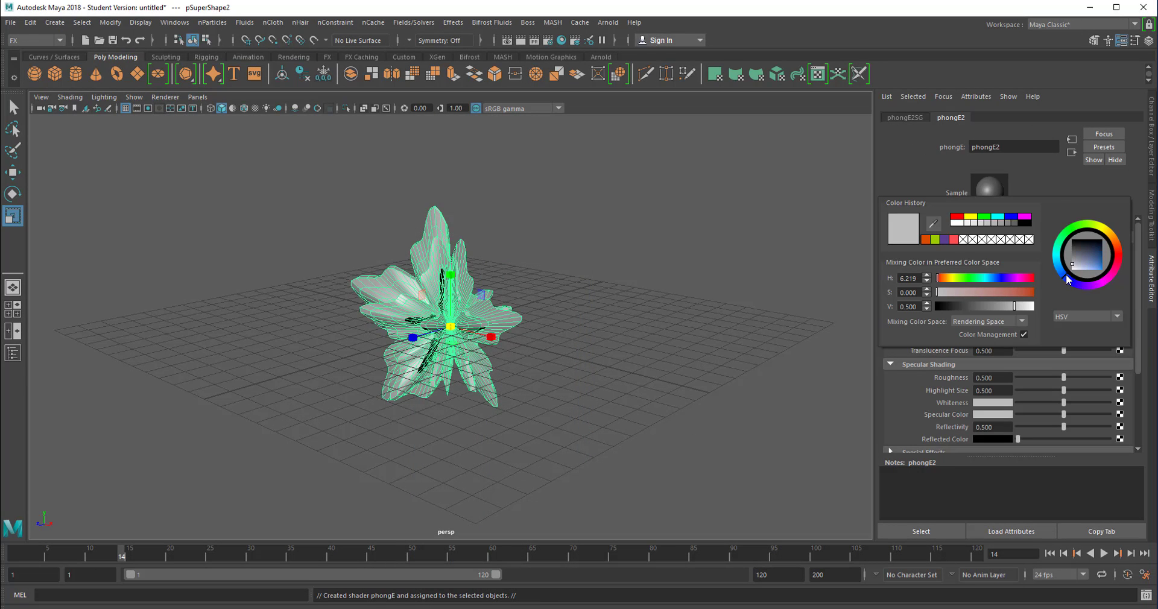
pyautogui.moveTo(1065, 276); pyautogui.dragTo(1113, 270)
pyautogui.click(555, 323)
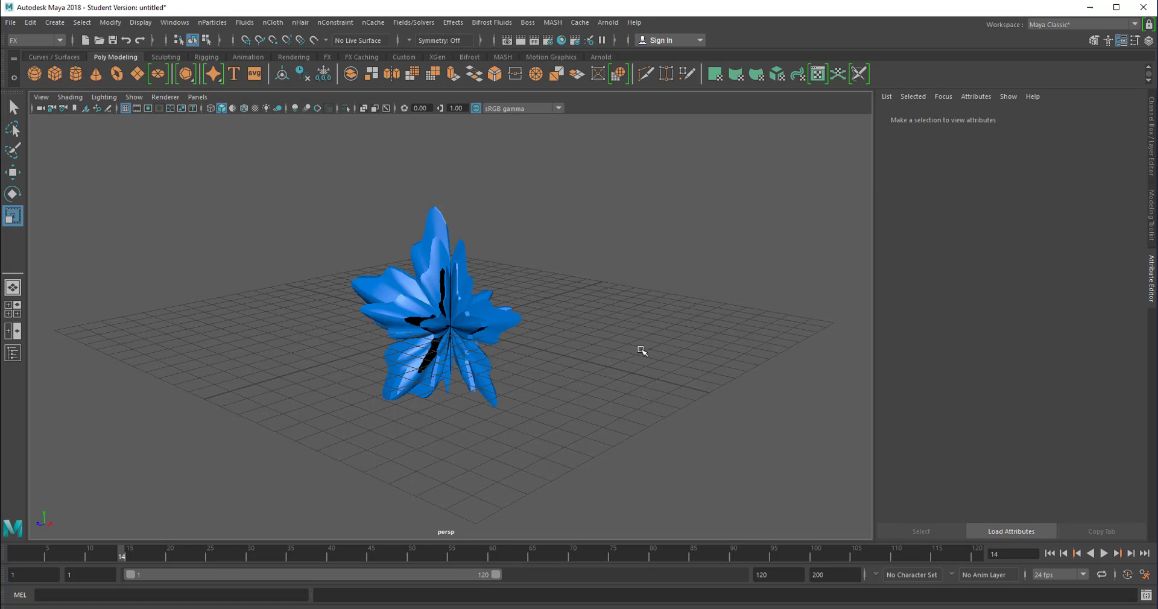
# Zoom and orbit the view so the red super ellipse and blue flower sit side by side.
pyautogui.keyDown('alt'); pyautogui.moveTo(635, 348); pyautogui.dragTo(144, 452, button='right'); pyautogui.keyUp('alt')
pyautogui.keyDown('alt'); pyautogui.moveTo(145, 452); pyautogui.dragTo(543, 415); pyautogui.keyUp('alt')
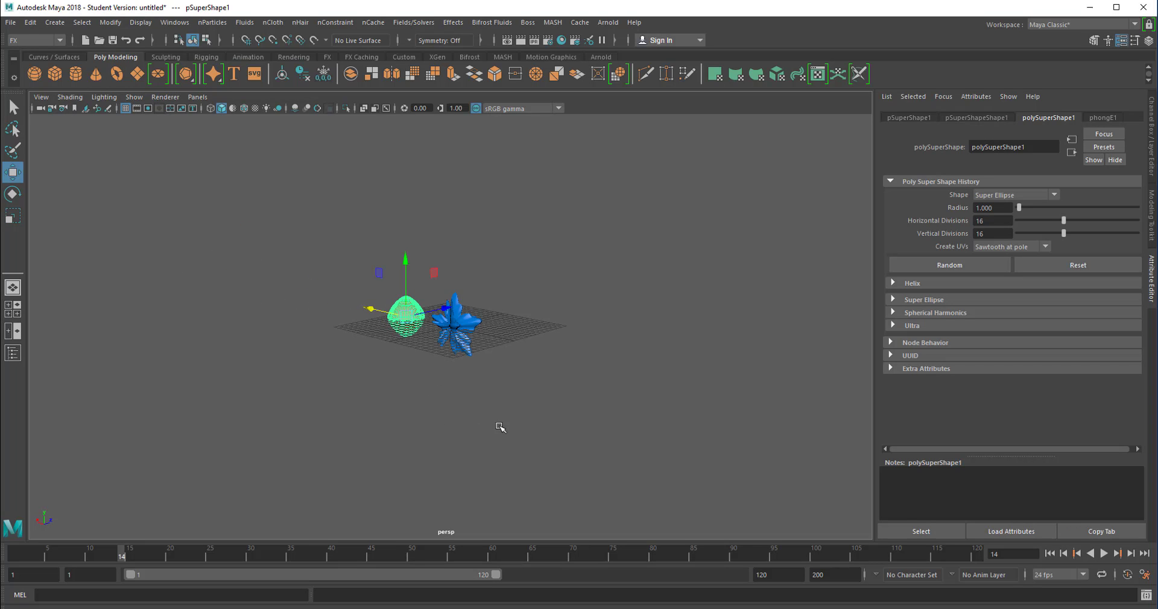
pyautogui.keyDown('alt'); pyautogui.moveTo(500, 427); pyautogui.dragTo(517, 414, button='right'); pyautogui.keyUp('alt')
pyautogui.click(692, 421)
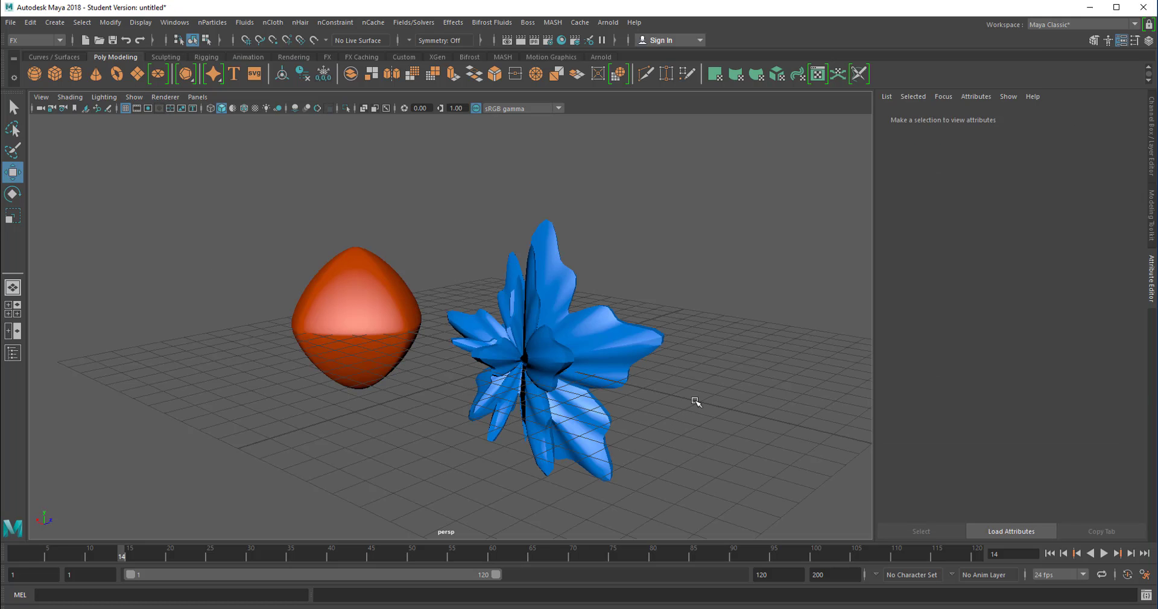
pyautogui.keyDown('alt'); pyautogui.moveTo(651, 413); pyautogui.dragTo(590, 409); pyautogui.keyUp('alt')
pyautogui.keyDown('alt'); pyautogui.moveTo(589, 408); pyautogui.dragTo(470, 378, button='middle'); pyautogui.keyUp('alt')
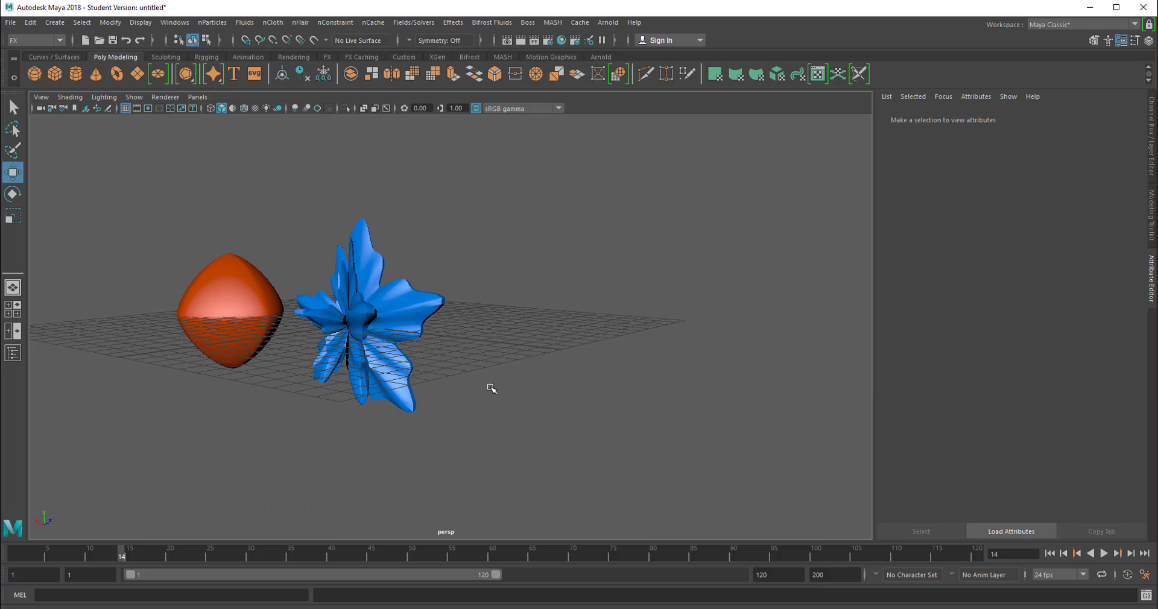
# Create an Ultra super shape, move it right of the flower and raise its divisions to 27/28.
pyautogui.rightClick(214, 78)
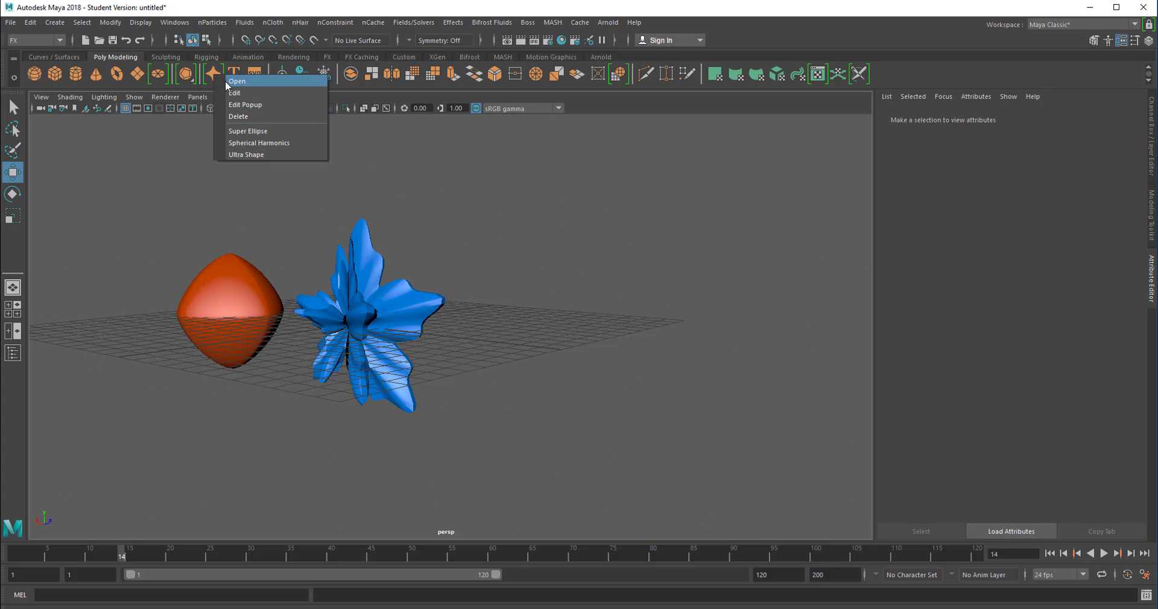
pyautogui.click(253, 155)
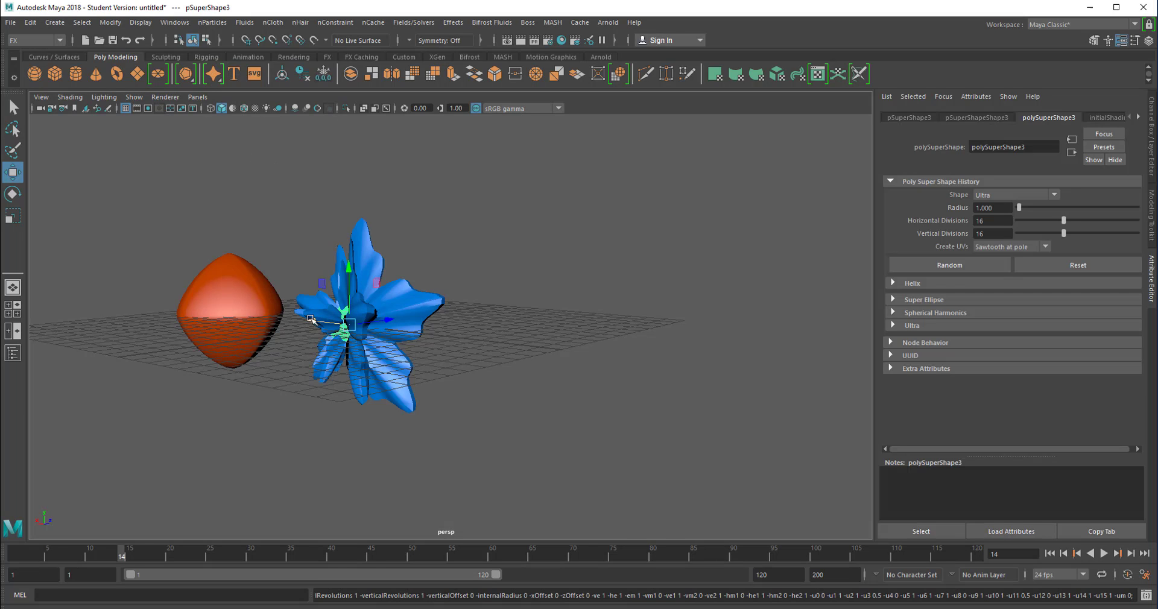
pyautogui.moveTo(311, 319); pyautogui.dragTo(627, 373)
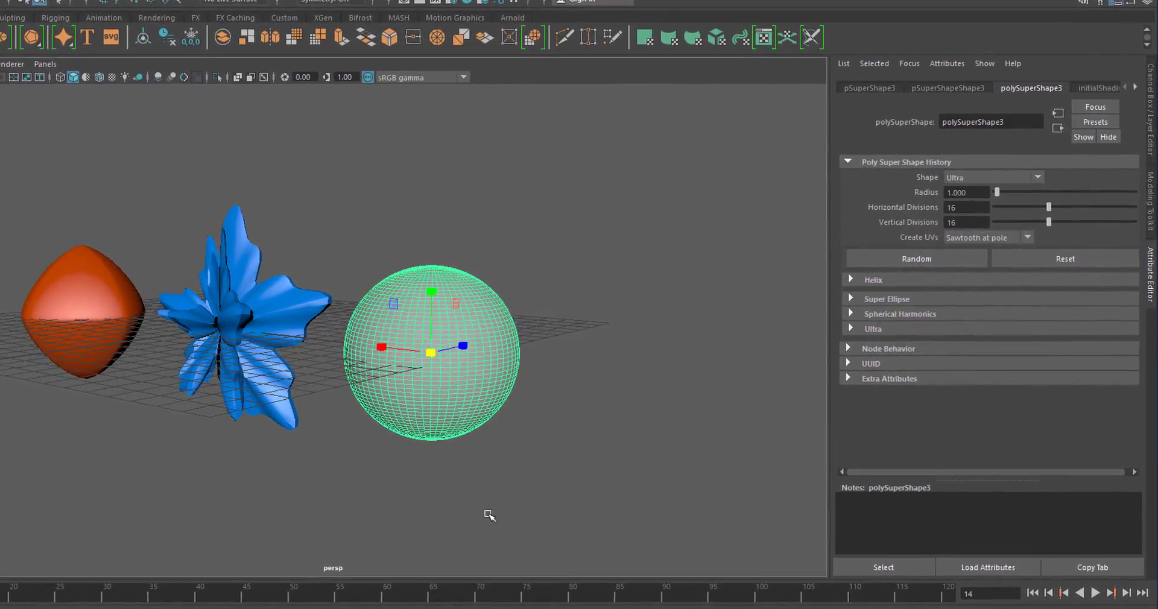
pyautogui.moveTo(1042, 203); pyautogui.dragTo(1067, 193)
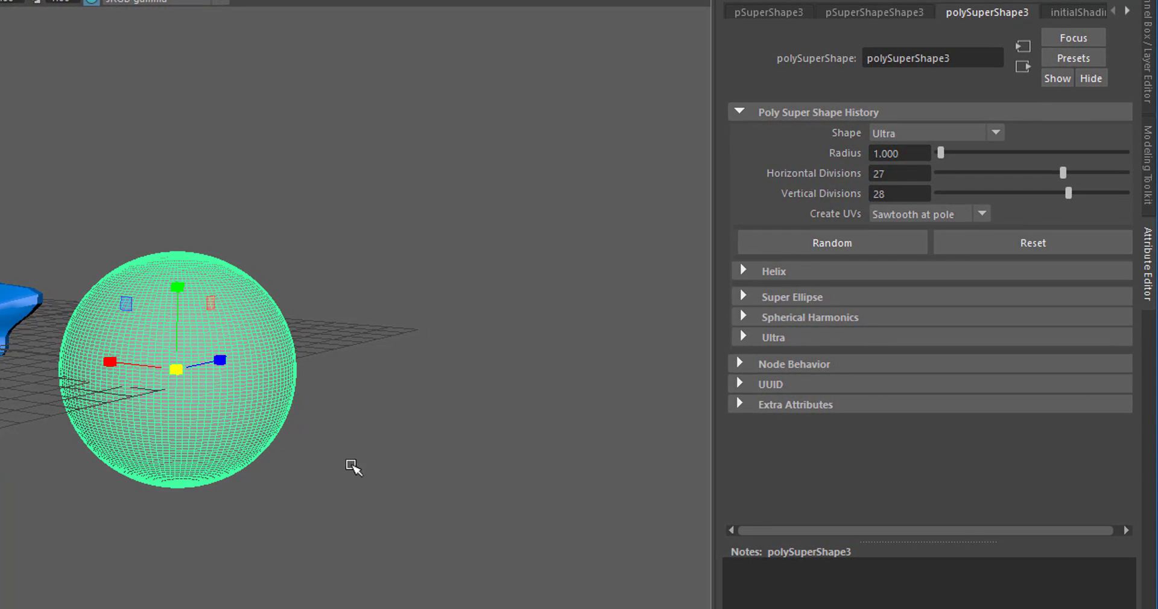
pyautogui.keyDown('alt'); pyautogui.moveTo(324, 488); pyautogui.dragTo(290, 495); pyautogui.keyUp('alt')
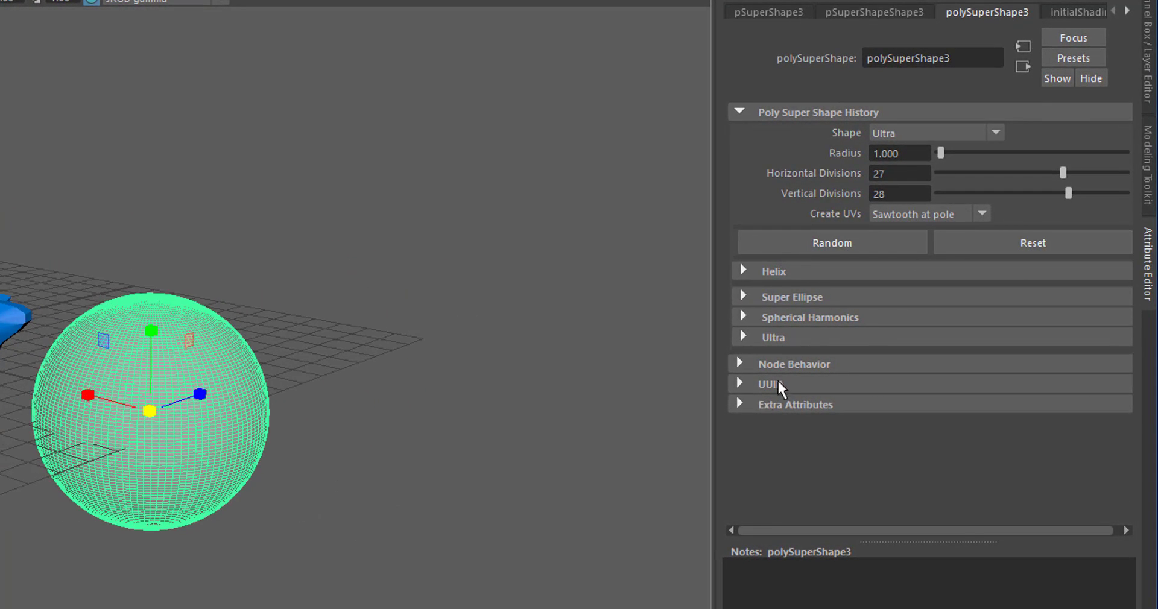
# Make the Ultra shape spiky with Horizontal and Vertical Multiplier 1 at -10.645 and -5.806.
pyautogui.click(742, 335)
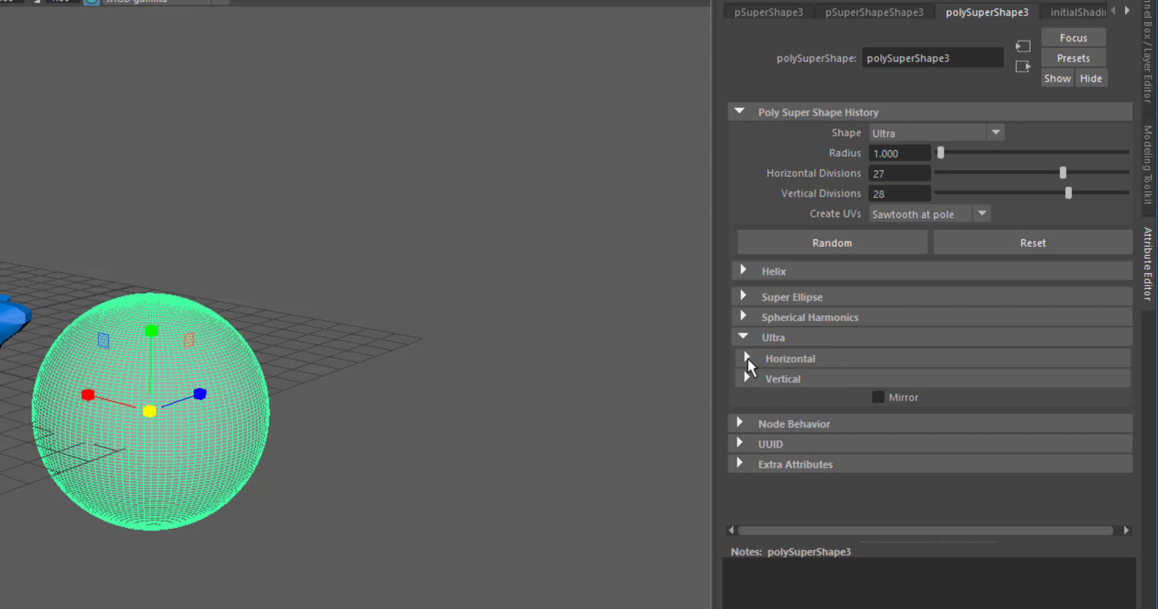
pyautogui.click(747, 357)
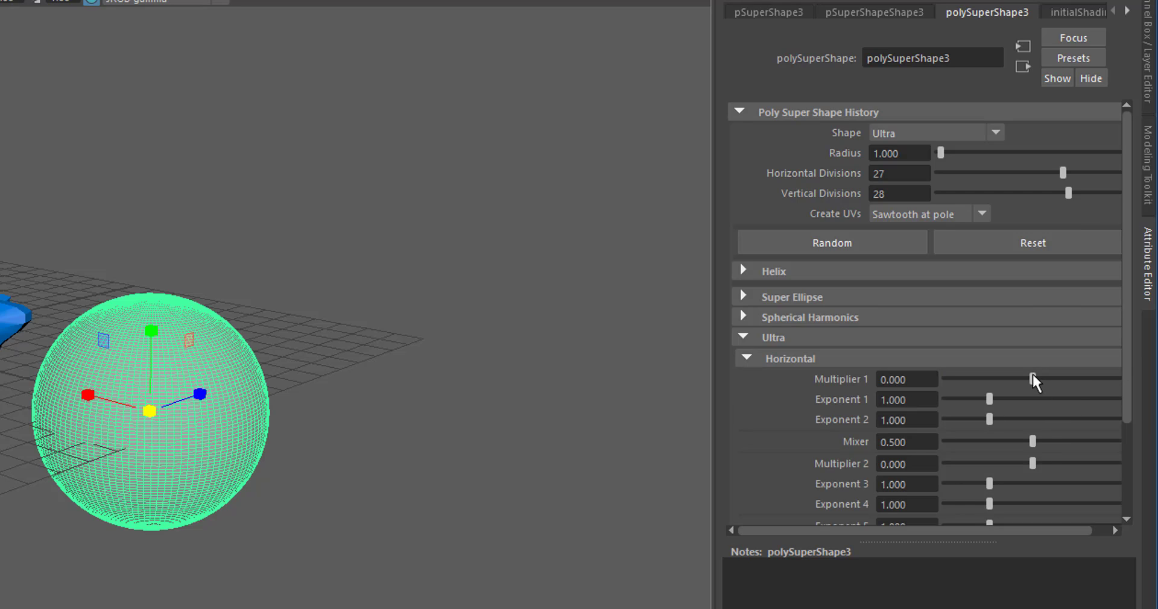
pyautogui.moveTo(1032, 378); pyautogui.dragTo(979, 425)
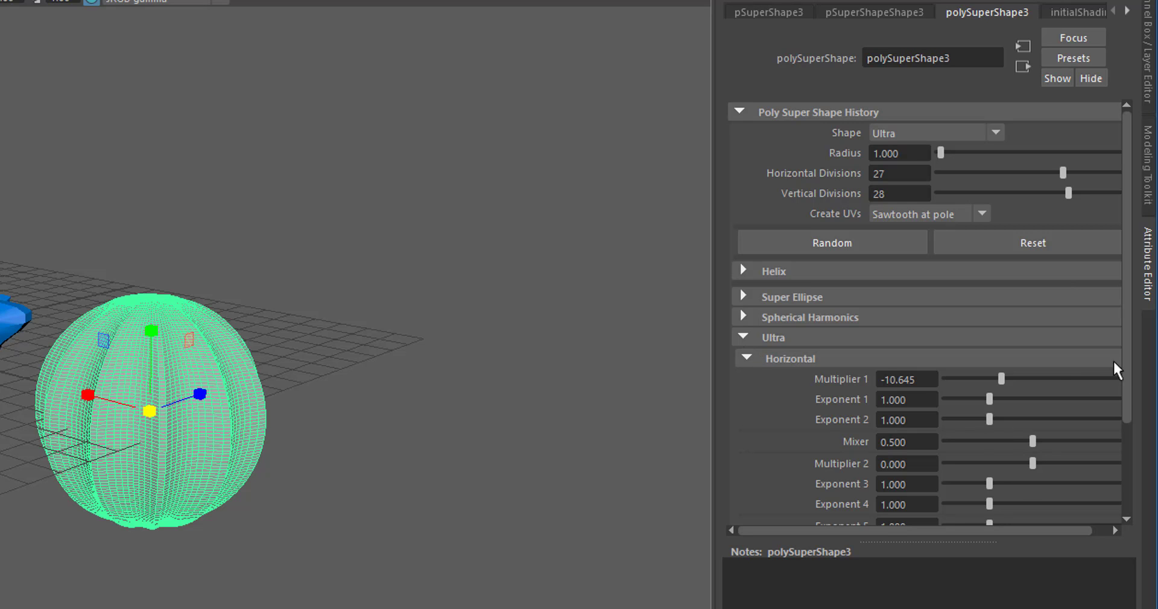
pyautogui.scroll(-4, 1123, 364)
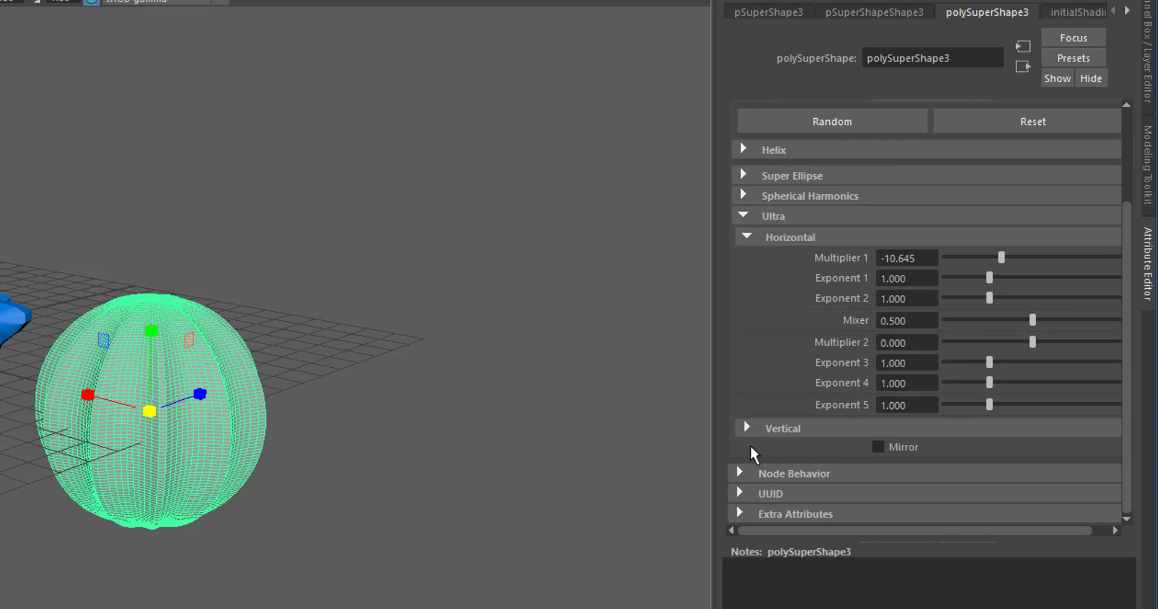
pyautogui.click(747, 427)
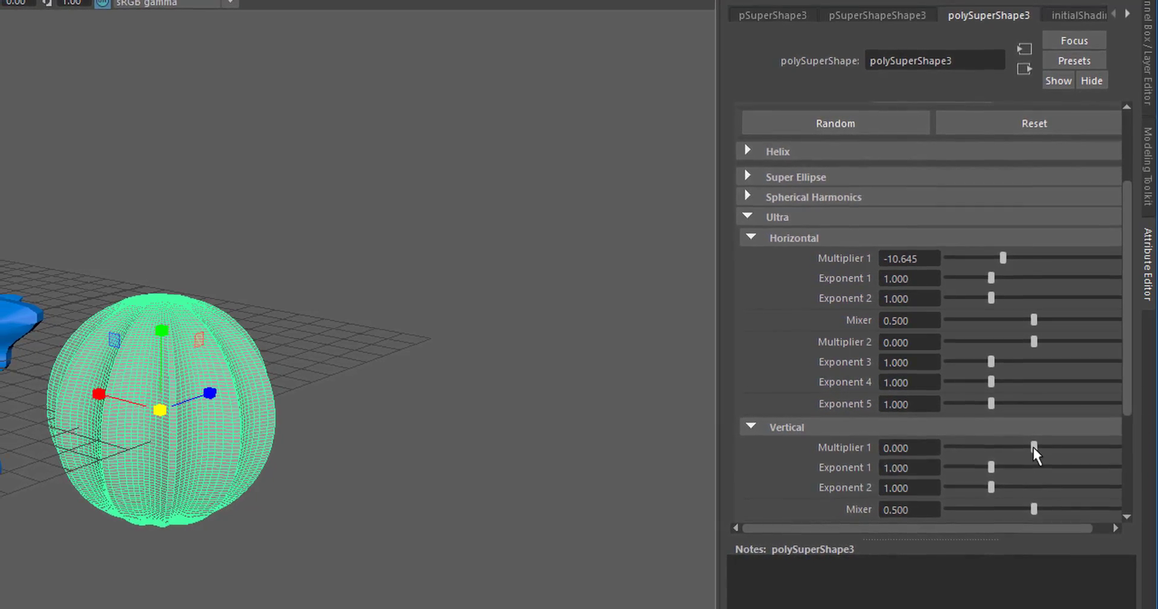
pyautogui.moveTo(1029, 452); pyautogui.dragTo(1018, 452)
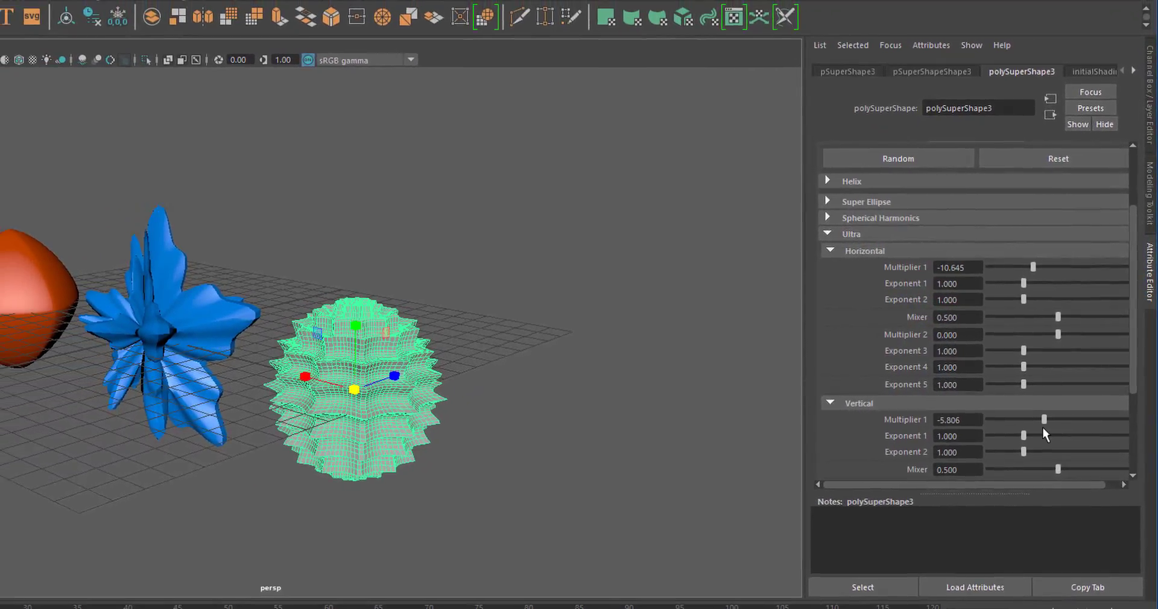
# Assign a new green Phong E material to the spiky Ultra shape.
pyautogui.rightClick(365, 231)
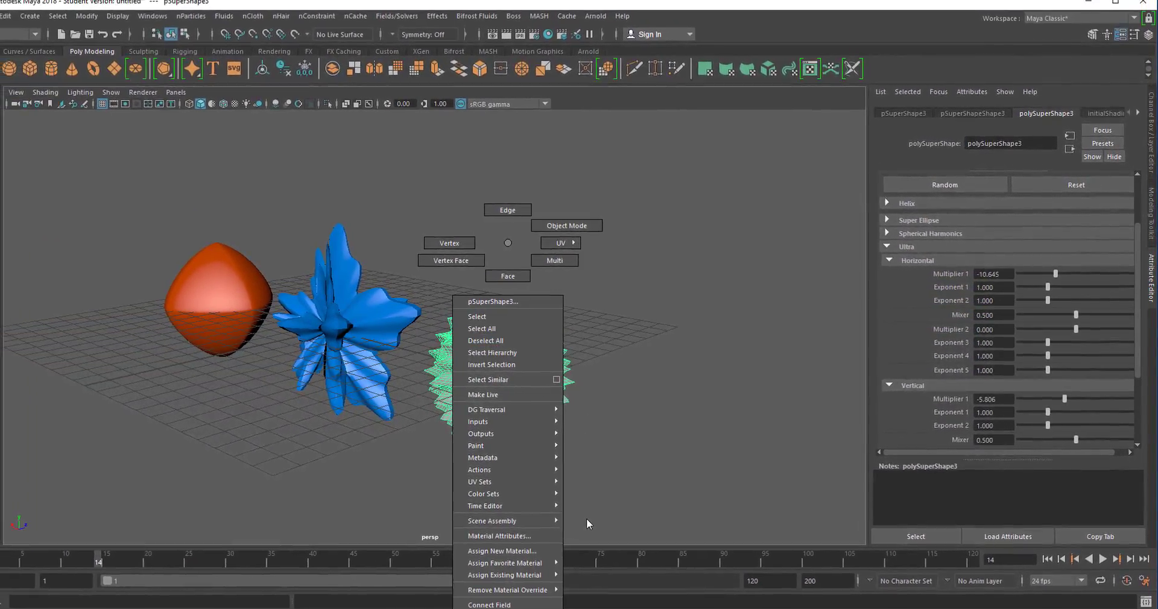
pyautogui.click(544, 550)
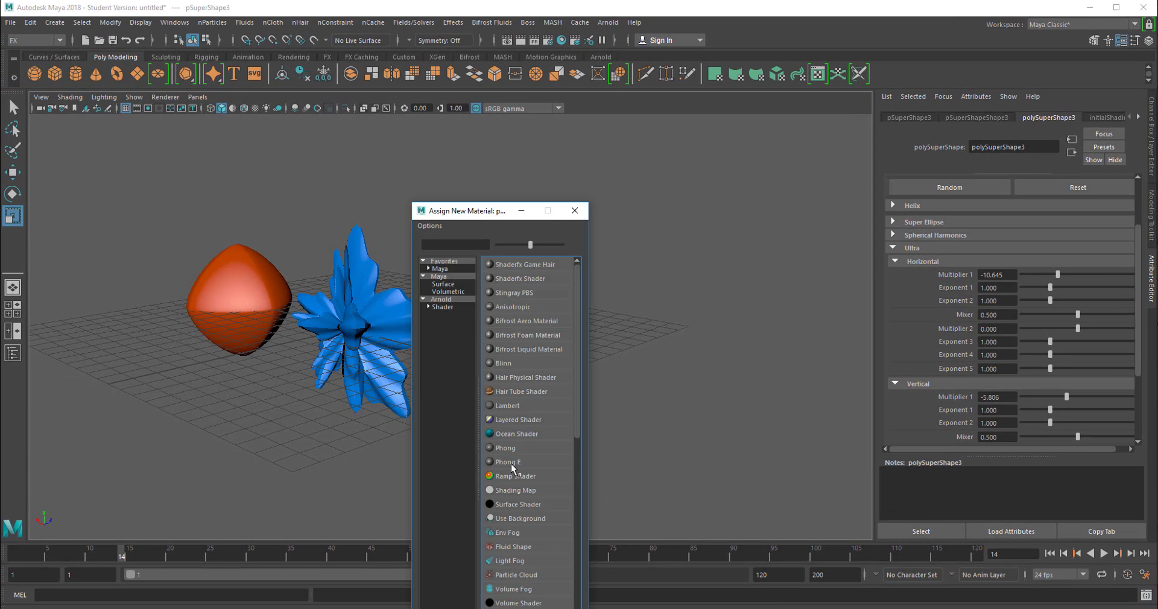
pyautogui.click(509, 462)
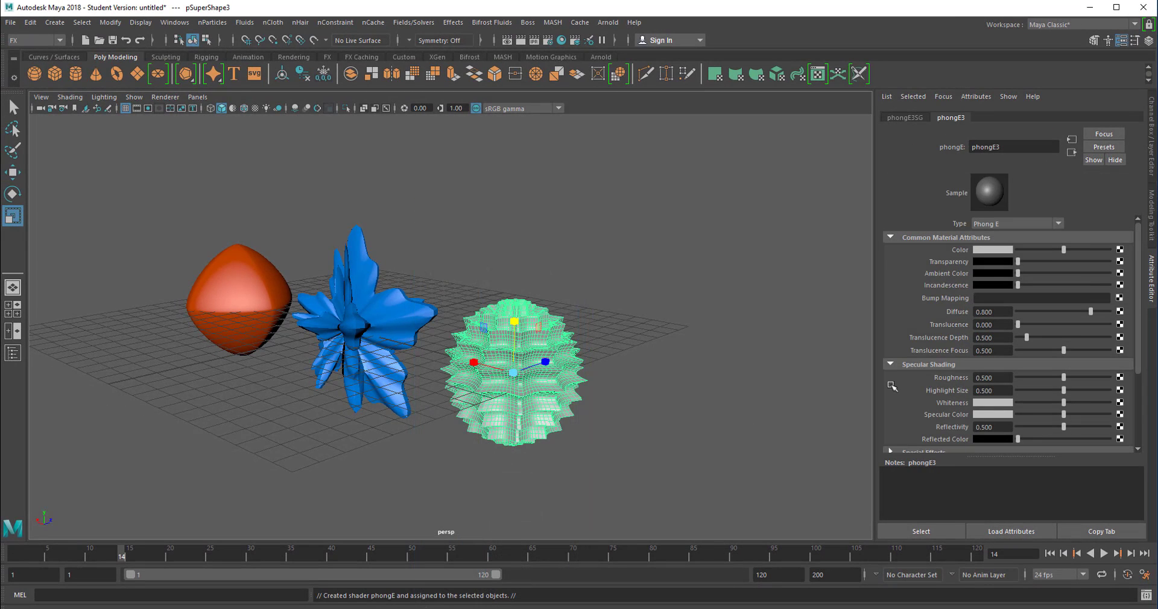
pyautogui.click(992, 250)
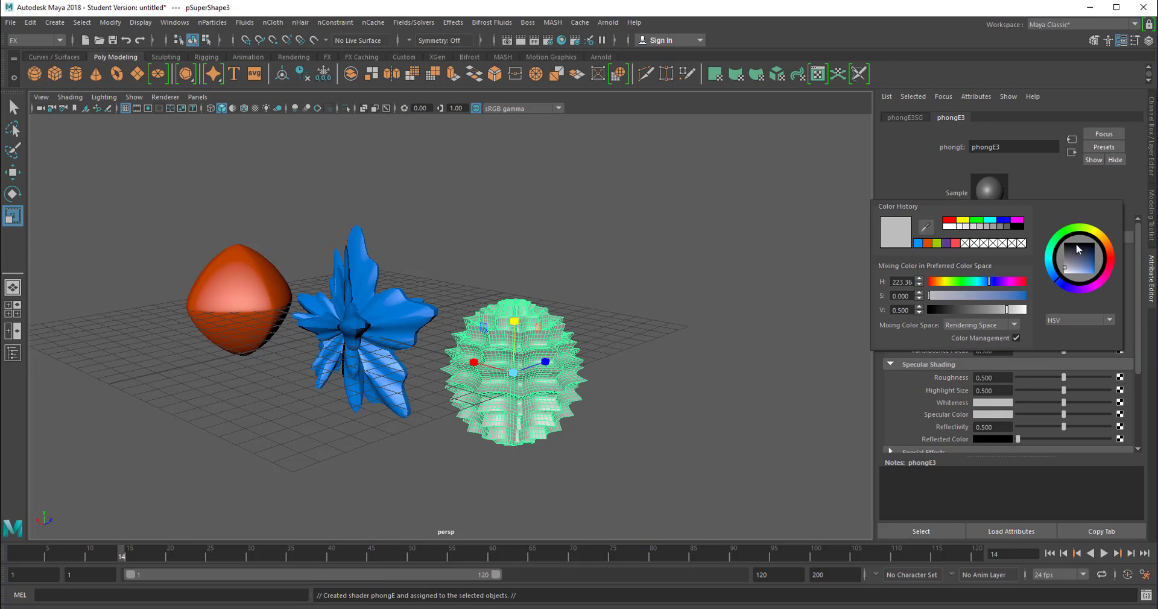
pyautogui.moveTo(1080, 263); pyautogui.dragTo(1061, 241)
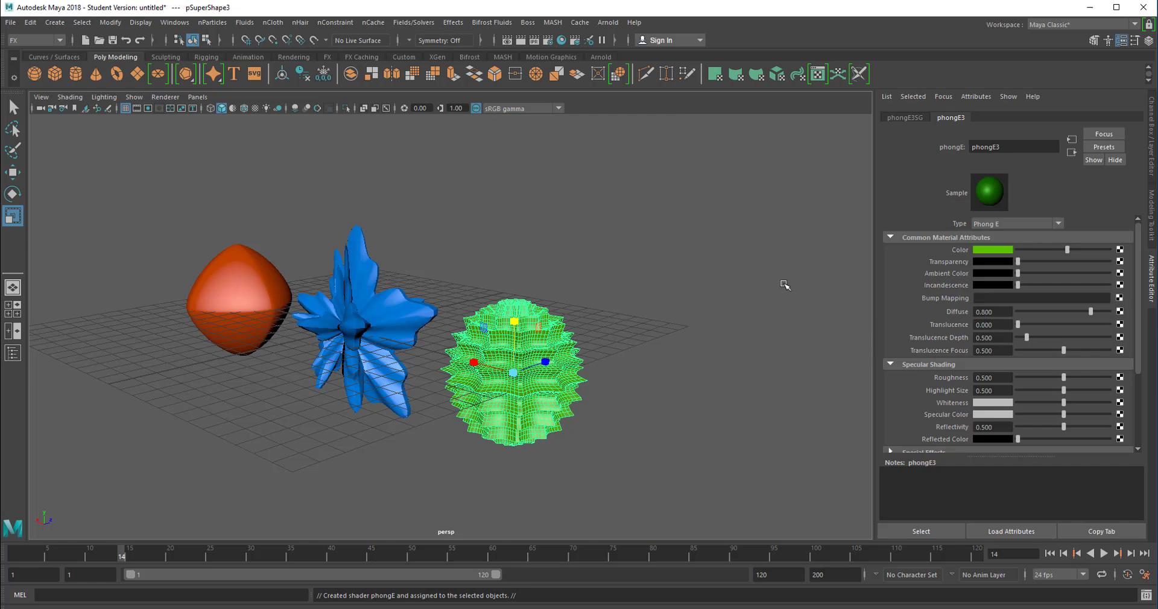
# Deselect the shape, choose the Ultra shape option again, and frame all three coloured shapes.
pyautogui.click(607, 357)
pyautogui.moveTo(608, 357)
pyautogui.keyDown('alt'); pyautogui.mouseDown()
pyautogui.moveTo(639, 366)
pyautogui.moveTo(692, 354)
pyautogui.moveTo(599, 362)
pyautogui.mouseUp(); pyautogui.keyUp('alt')
pyautogui.keyDown('alt'); pyautogui.moveTo(599, 362); pyautogui.dragTo(836, 371, button='right'); pyautogui.keyUp('alt')
pyautogui.keyDown('alt'); pyautogui.moveTo(600, 326); pyautogui.dragTo(265, 165); pyautogui.keyUp('alt')
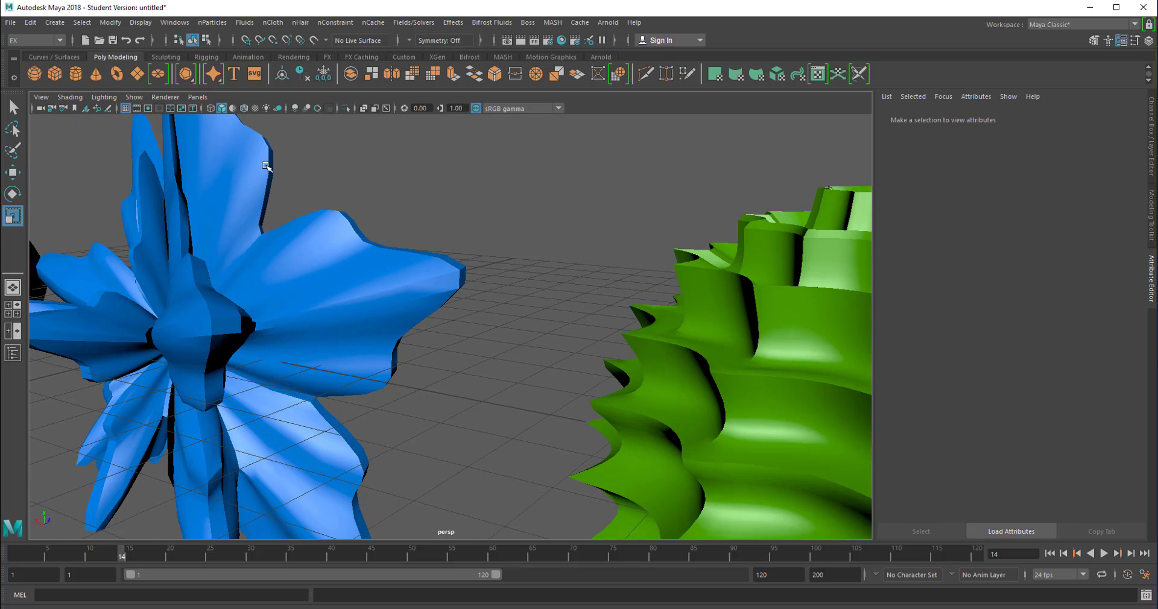
pyautogui.rightClick(216, 79)
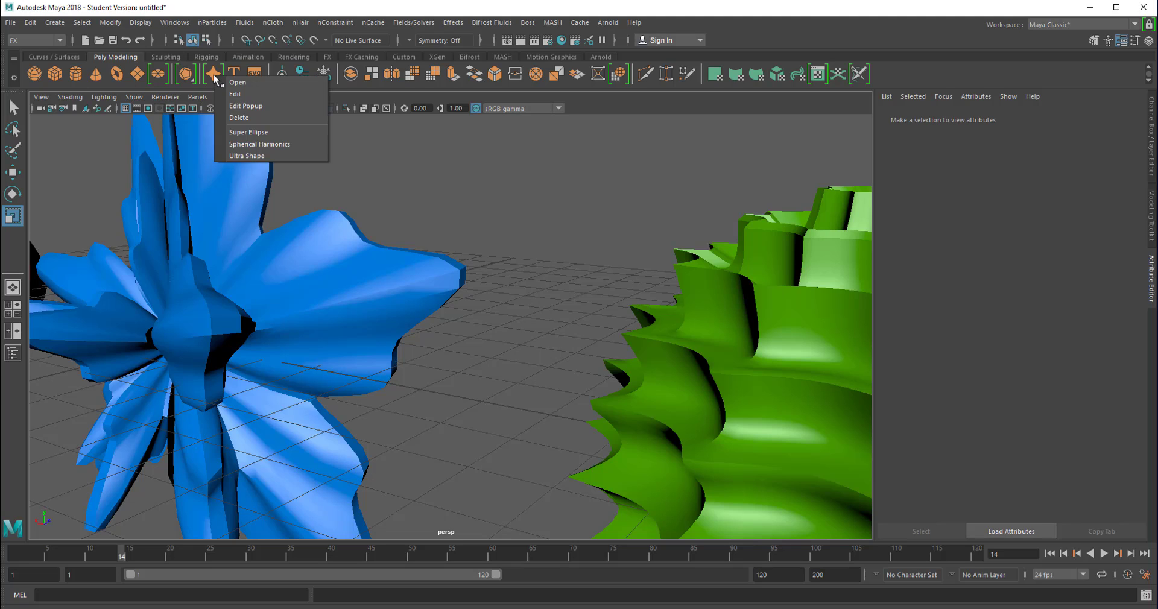
pyautogui.click(272, 155)
pyautogui.keyDown('alt'); pyautogui.moveTo(625, 234); pyautogui.dragTo(349, 258, button='right'); pyautogui.keyUp('alt')
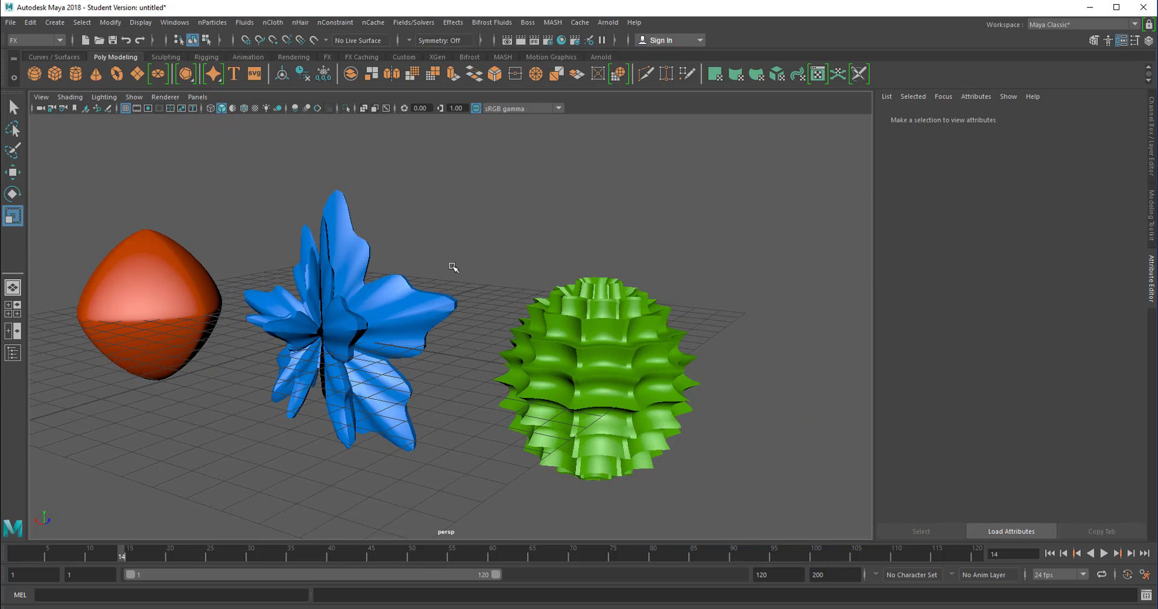